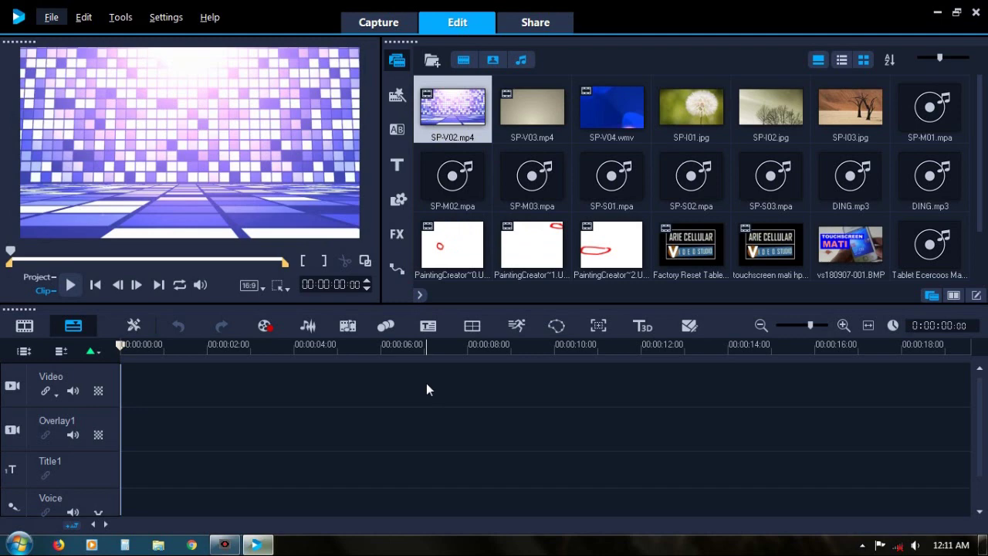
left_click(337, 392)
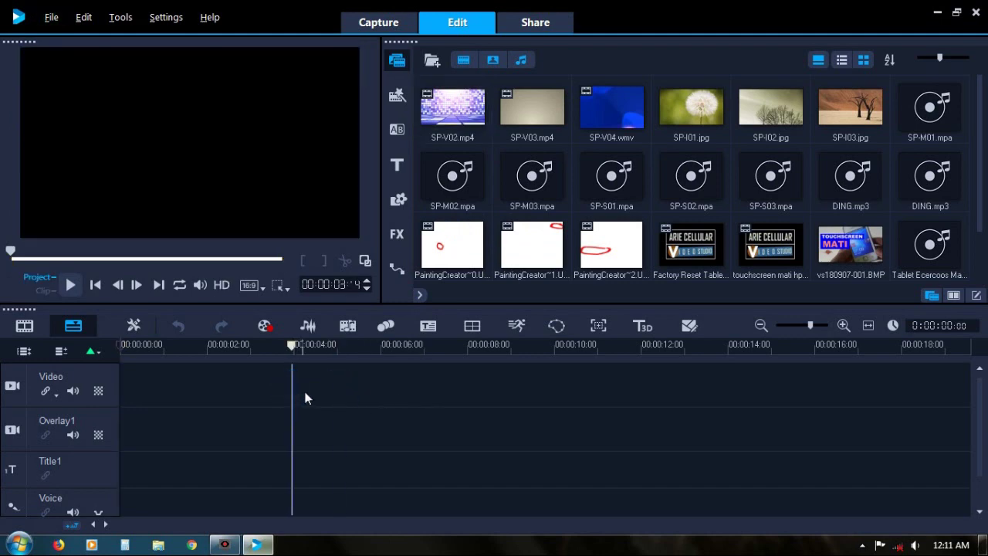
left_click(293, 382)
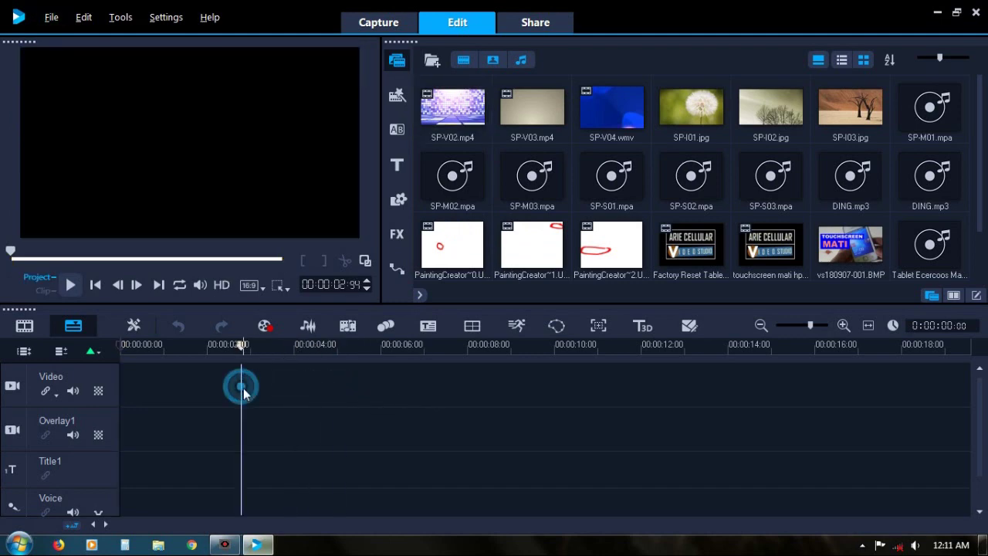
left_click(267, 384)
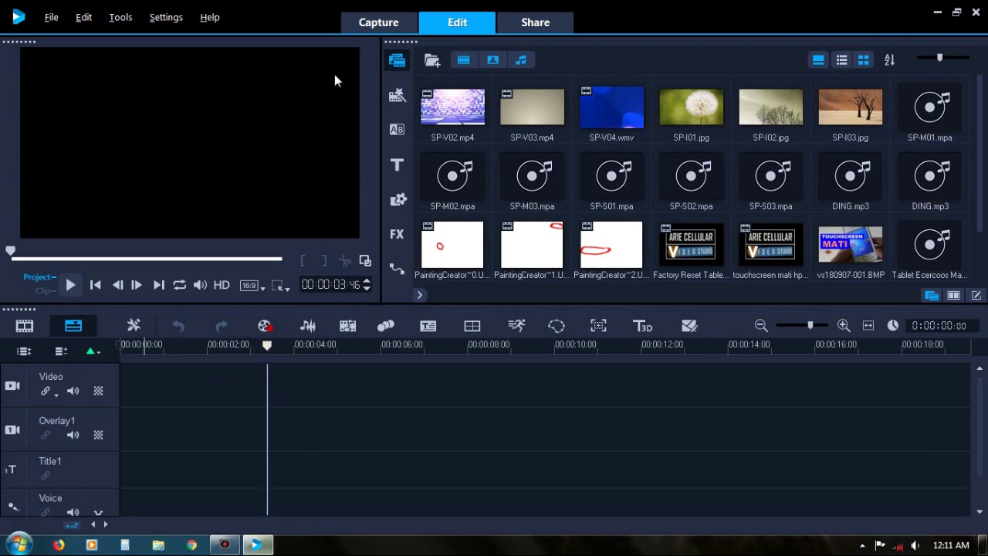
left_click(237, 384)
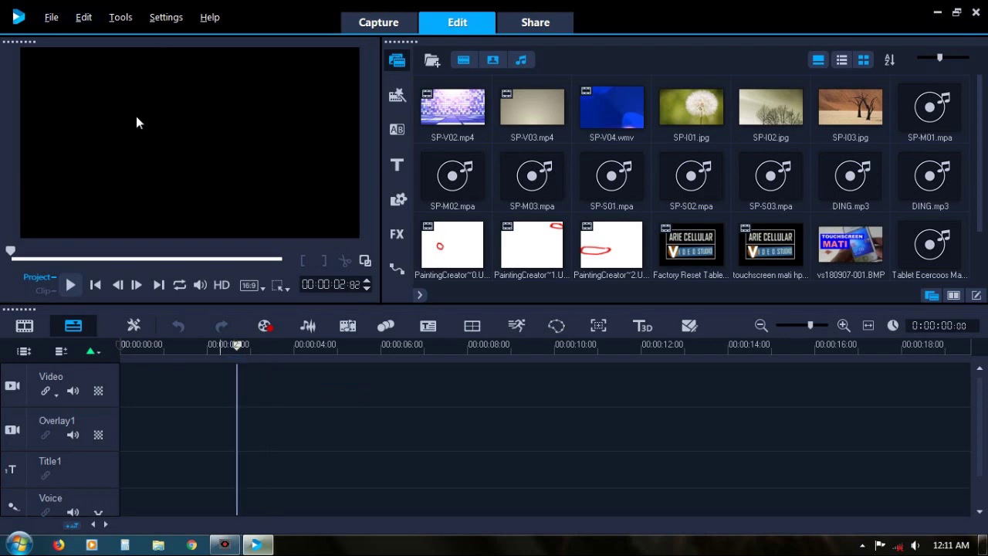
Step: Change the project aspect ratio from widescreen to the vertical mobile phone format and accept the change
left_click(260, 287)
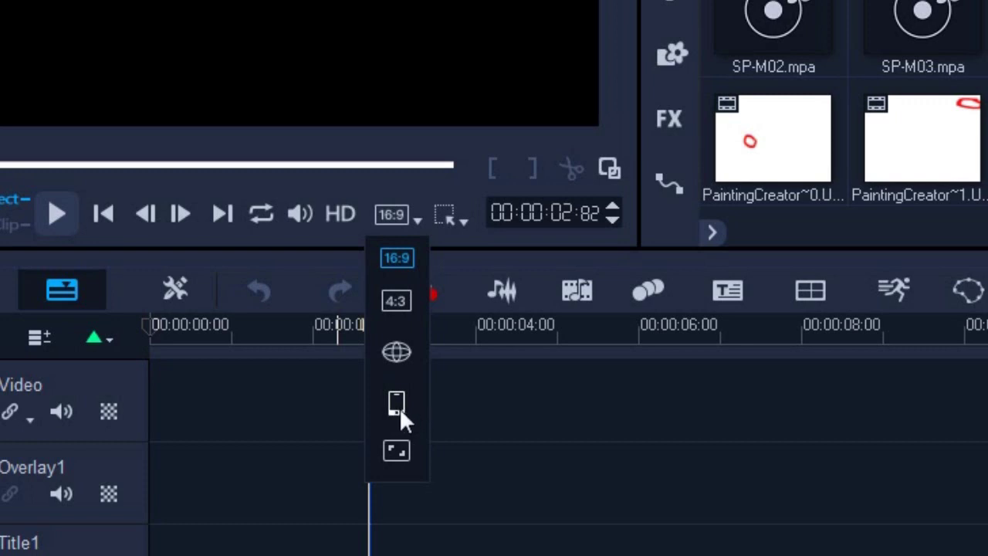
left_click(399, 410)
left_click(432, 415)
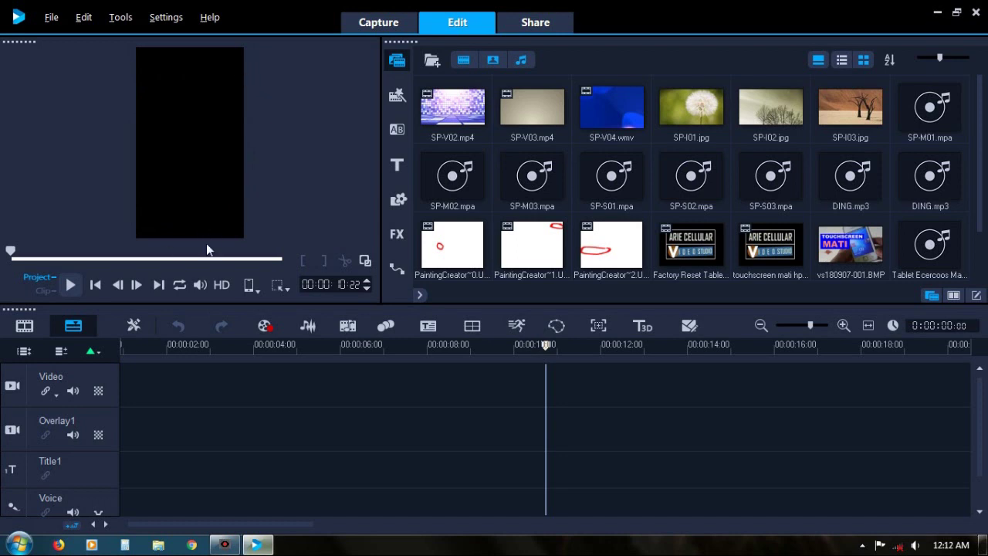
Step: Insert the video file VIDEO V HANDPHONE from the 21.0 folder at the start of the Video track
left_click(220, 372)
left_click_drag(219, 344, 149, 364)
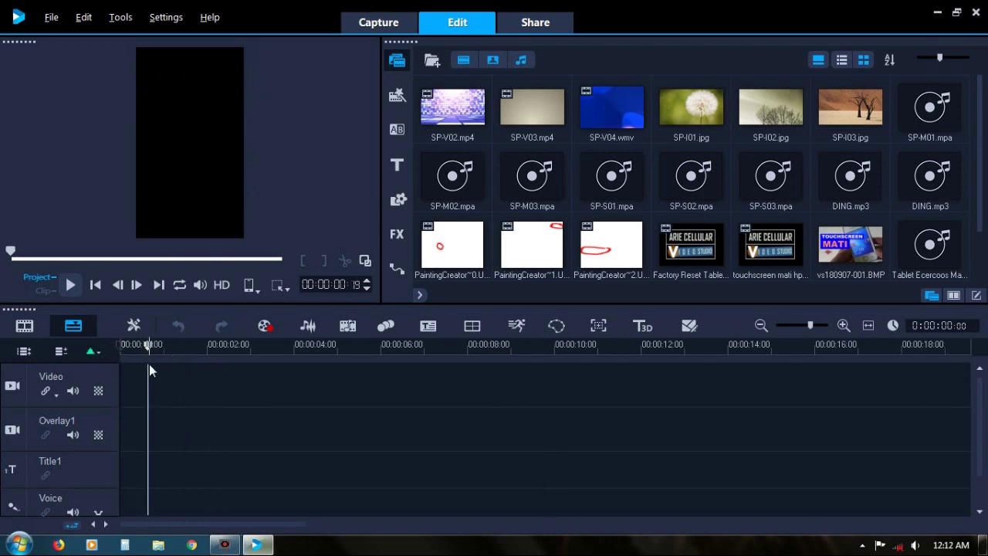
right_click(193, 382)
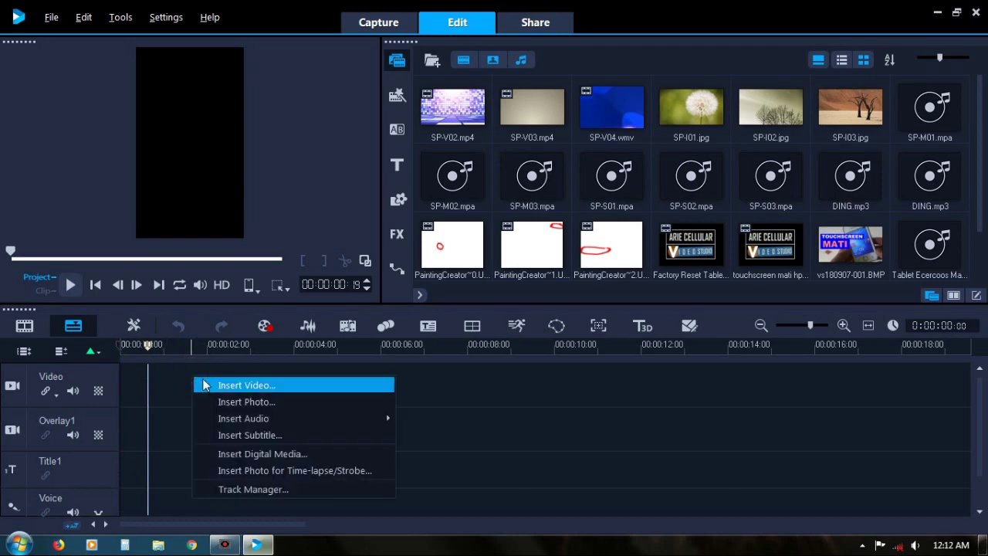
left_click(243, 384)
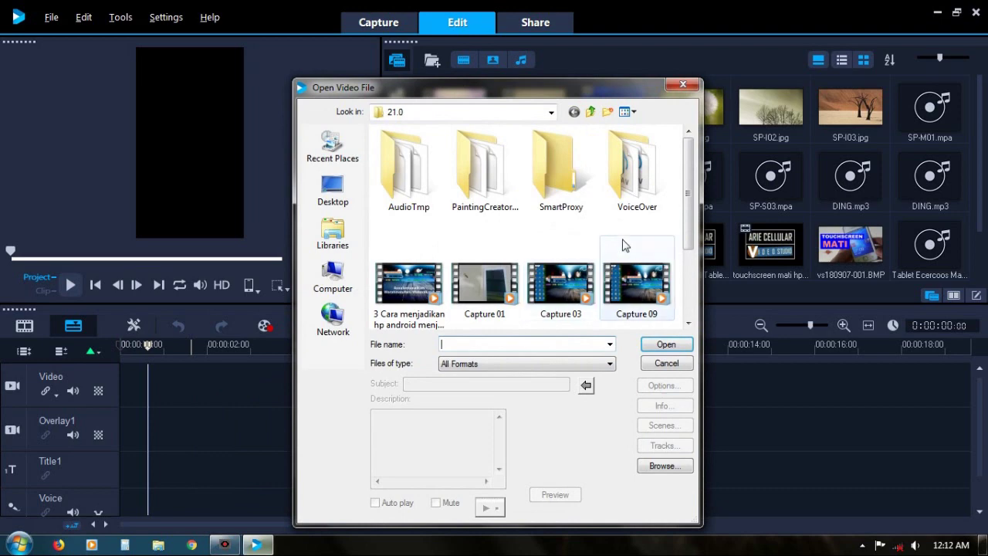
left_click_drag(686, 170, 686, 248)
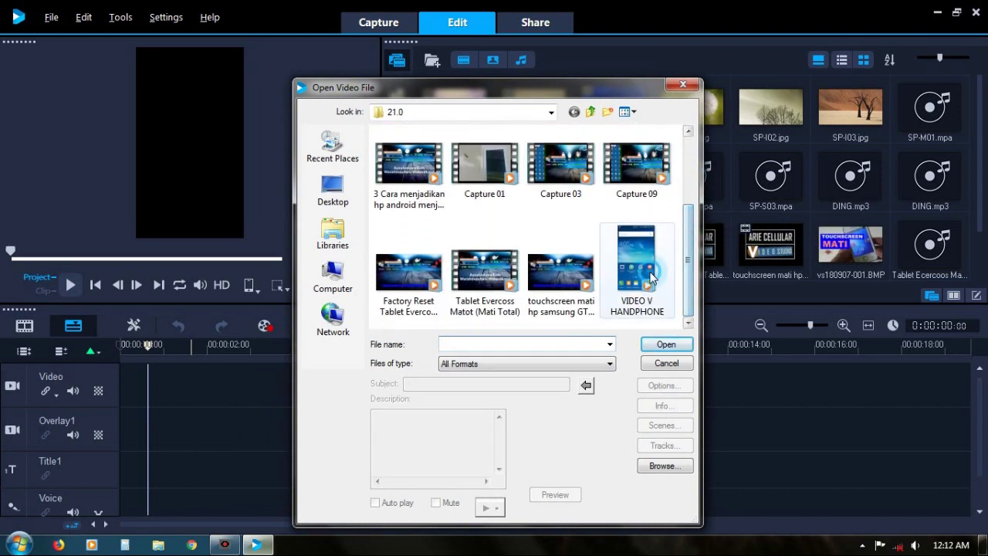
left_click(636, 262)
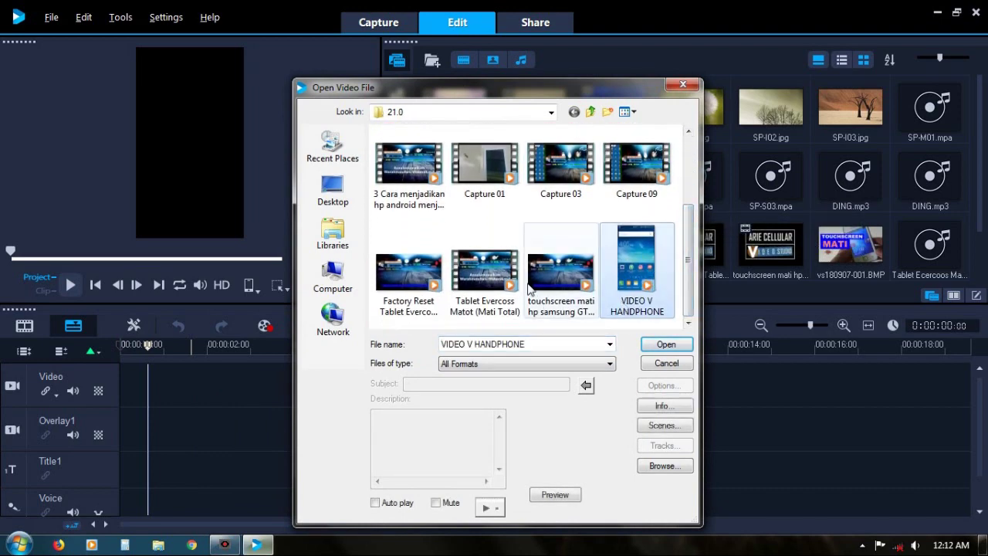
left_click(666, 347)
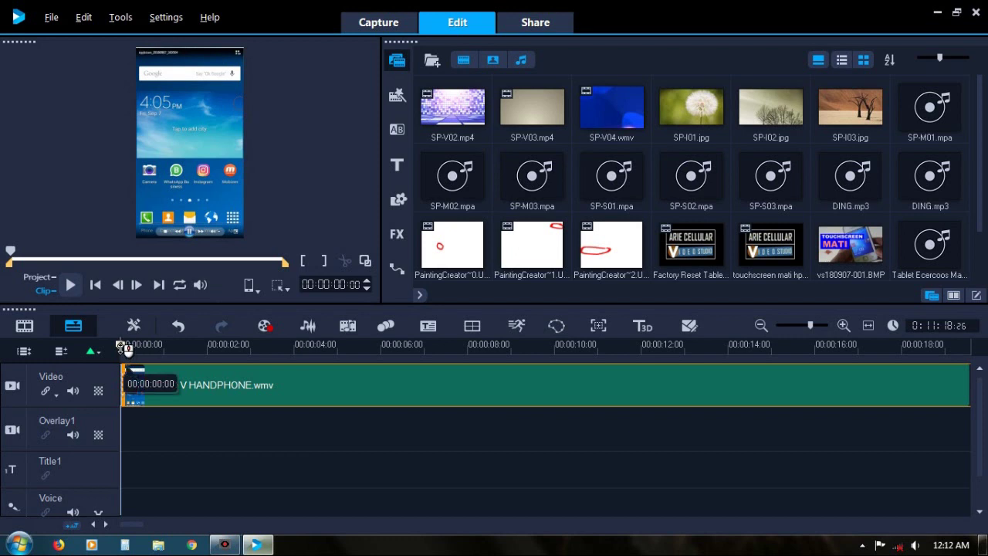
Step: Split the VIDEO V HANDPHONE.wmv clip on the Video track at 00:01:21:07
left_click_drag(118, 346, 653, 371)
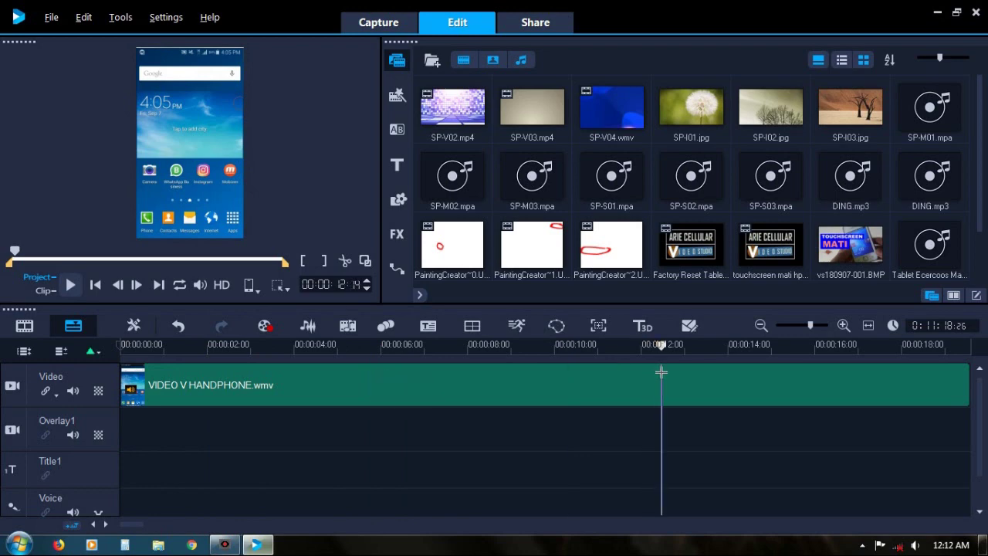
left_click(660, 370)
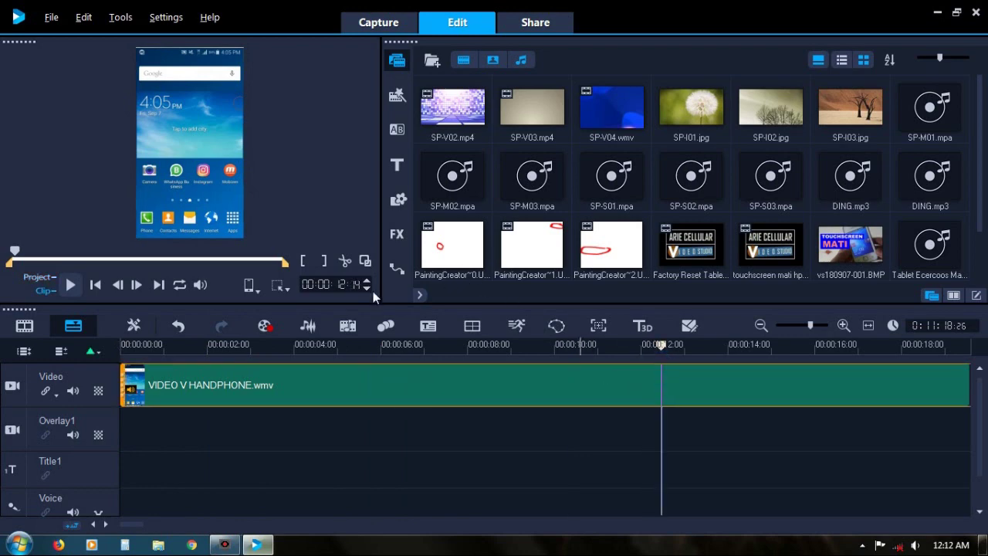
left_click_drag(660, 344, 901, 350)
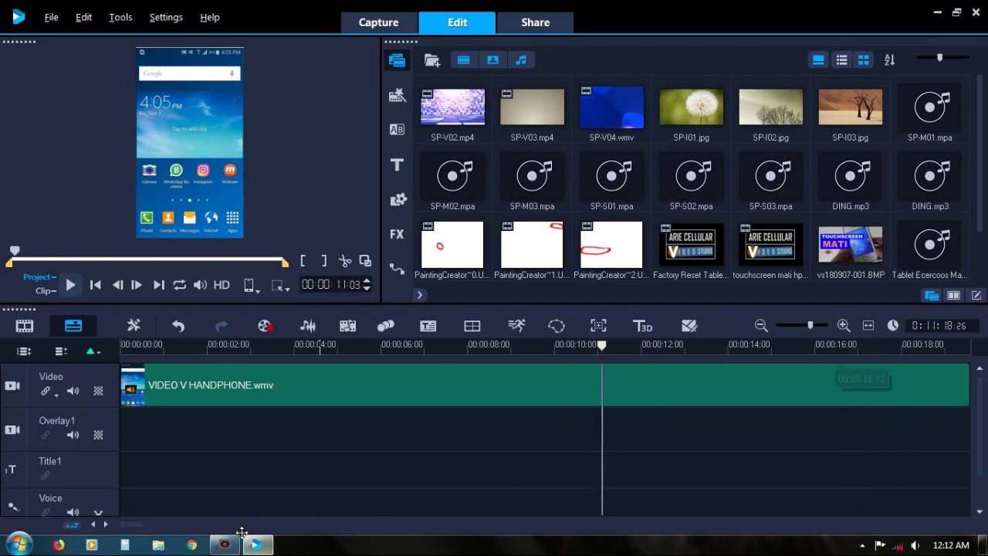
left_click_drag(132, 524, 282, 512)
left_click(355, 446)
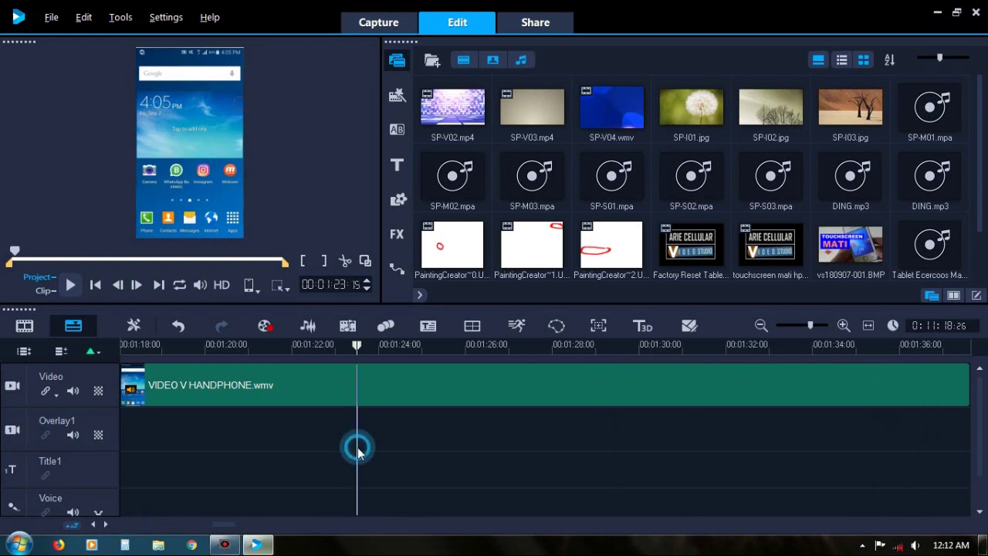
left_click(518, 386)
left_click(346, 424)
left_click(257, 424)
left_click(257, 395)
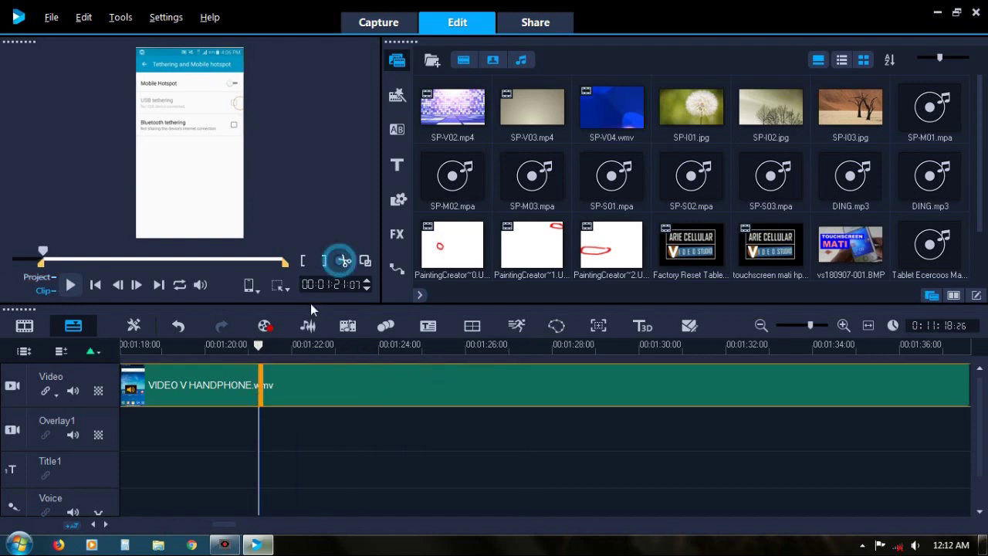
Step: Split the first clip at 00:01:01:25 and delete the segment between that point and the previous cut
left_click_drag(230, 520, 203, 522)
left_click(209, 420)
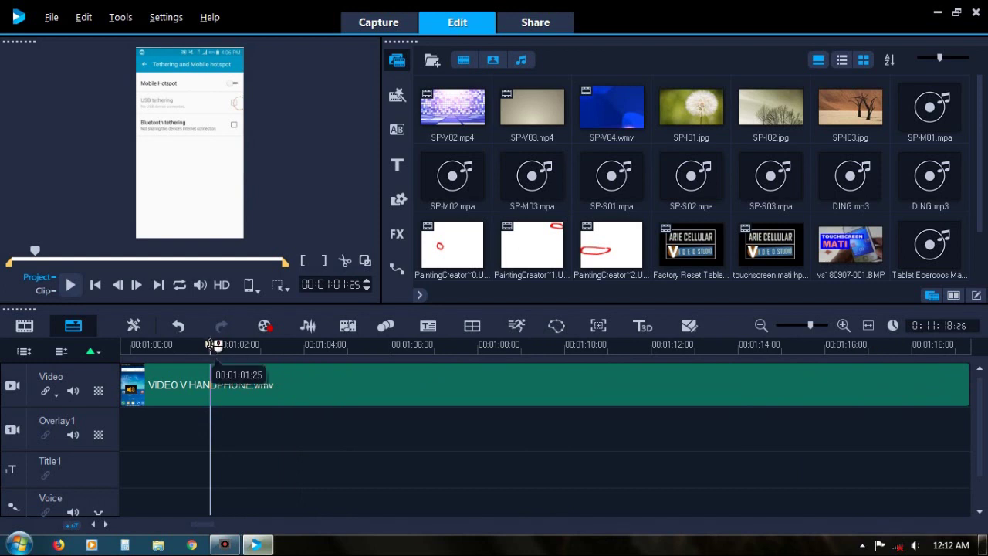
left_click(212, 386)
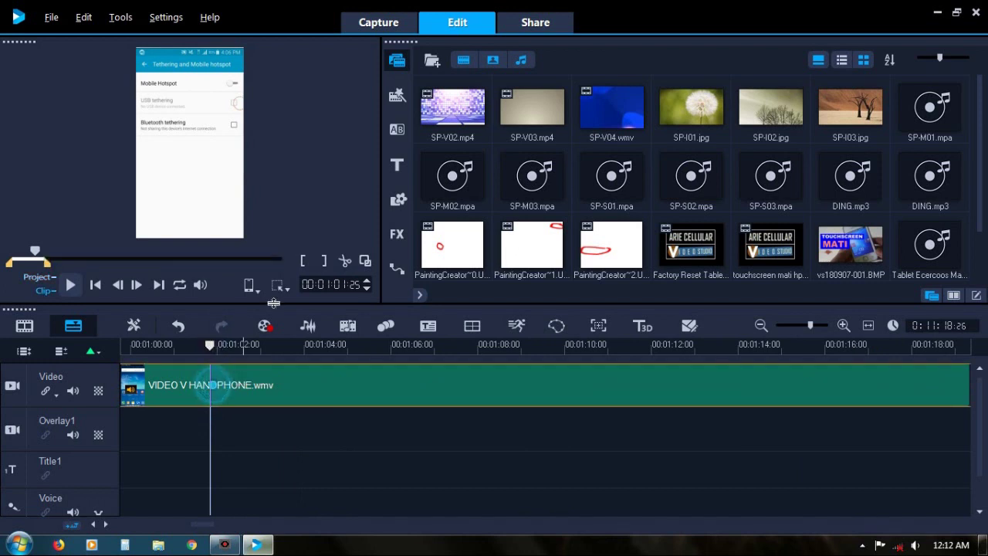
left_click(447, 383)
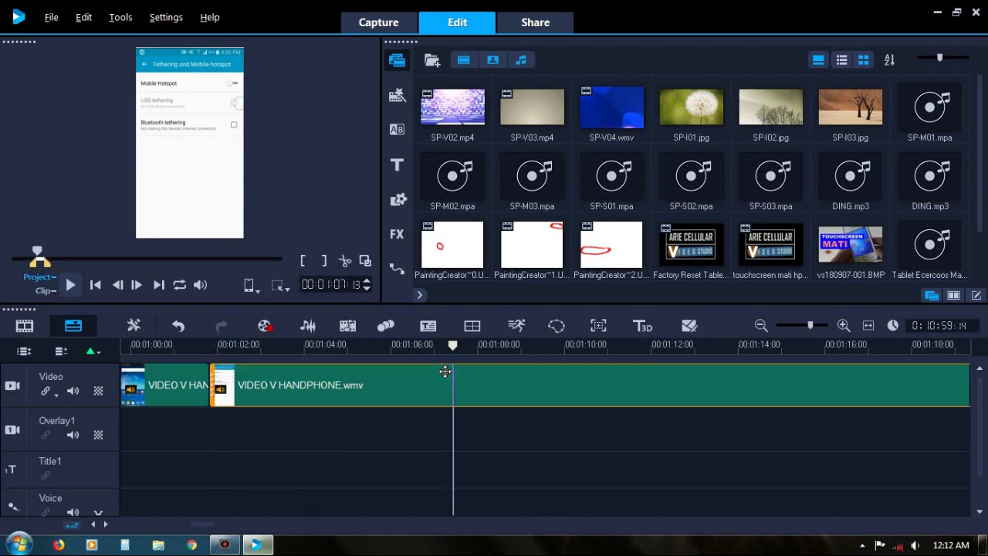
Step: Split the second clip at 00:01:11:16 and delete everything after the cut
left_click(630, 408)
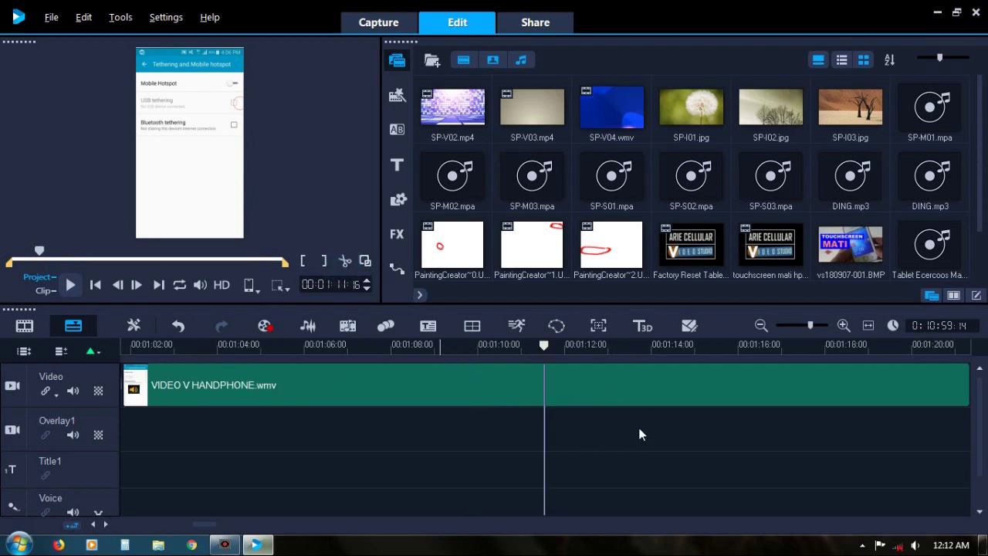
left_click(639, 425)
left_click(636, 390)
key("Delete")
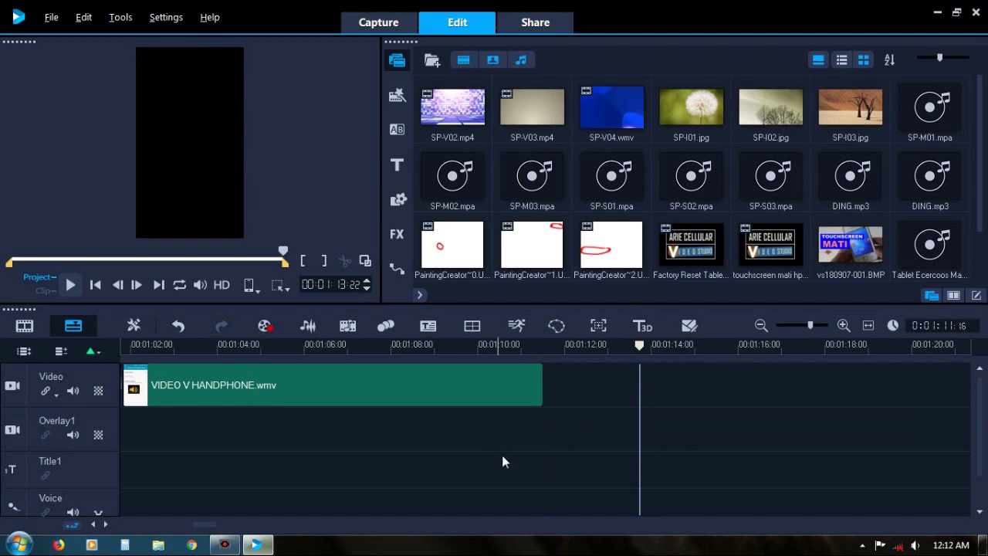
Step: Select all media on the Video track and mute the audio of the clips
left_click_drag(203, 525, 120, 526)
right_click(108, 392)
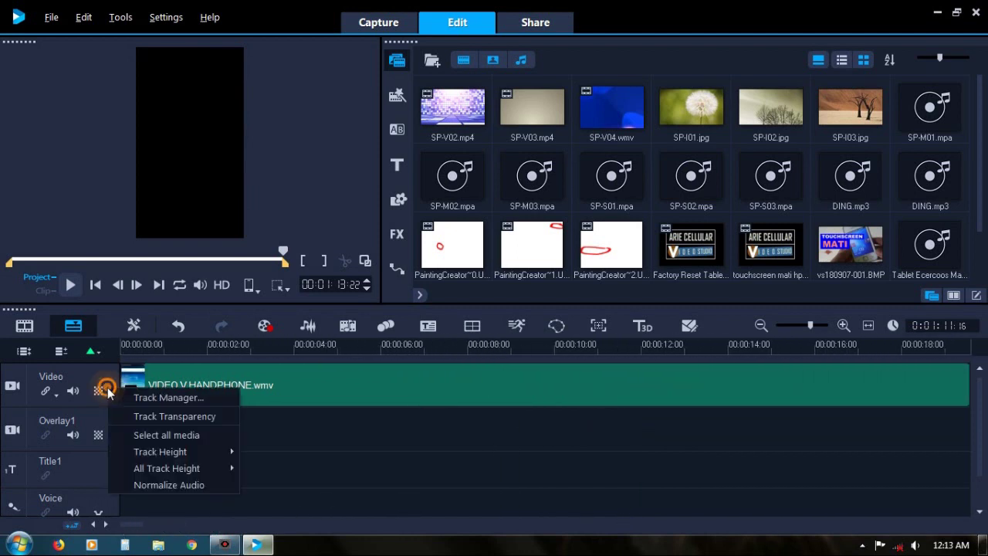
left_click(176, 435)
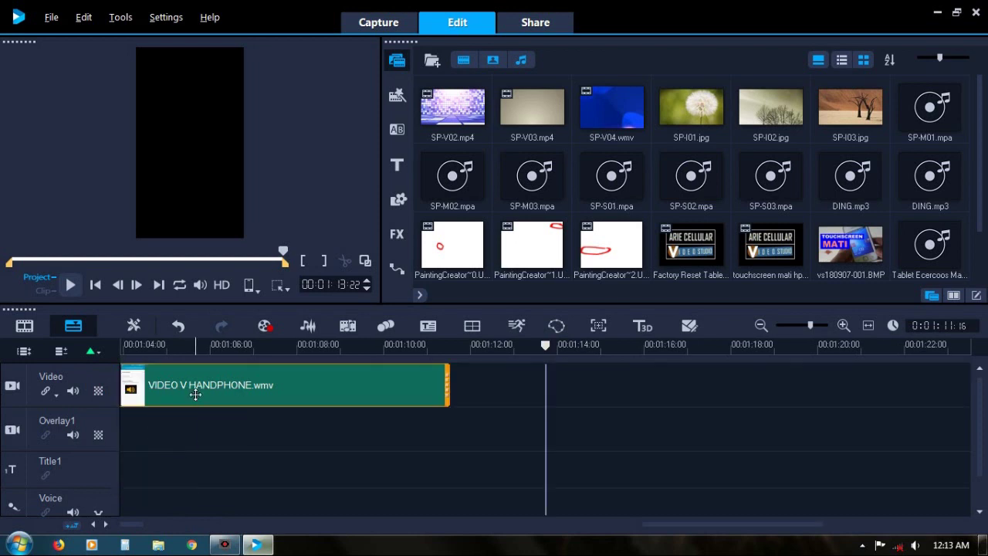
right_click(194, 390)
left_click(256, 244)
left_click_drag(653, 523, 120, 525)
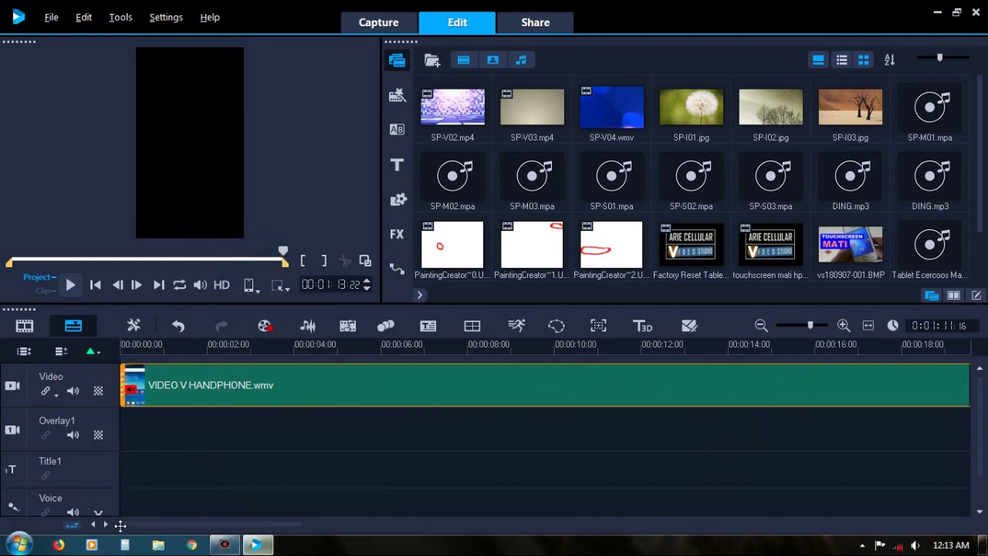
left_click(183, 436)
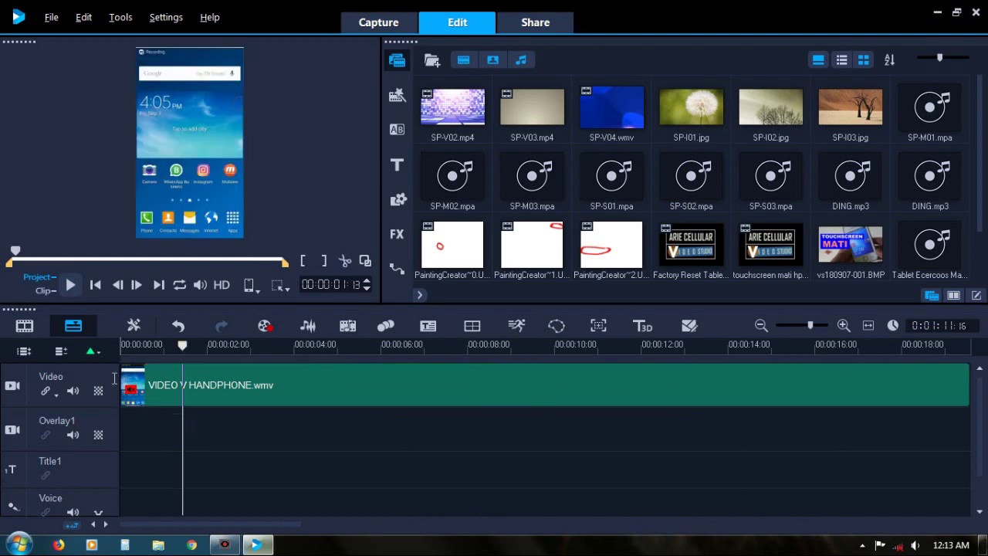
Step: Add the first Lorem ipsum title preset to the start of the Video track, ahead of the video clip
left_click(401, 167)
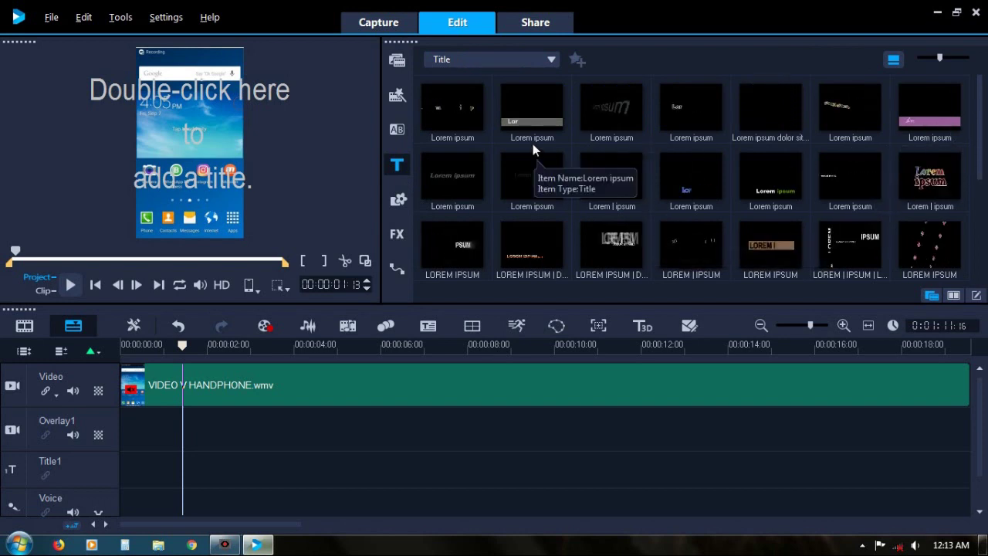
left_click_drag(458, 115, 197, 385)
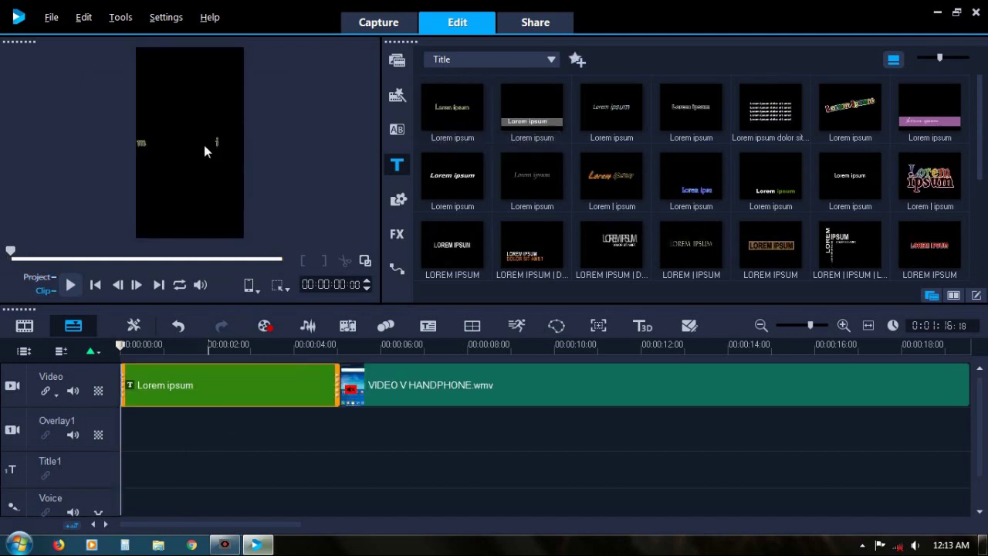
Step: Replace the placeholder text of the opening title with OPENING VERTICAL
left_click(207, 152)
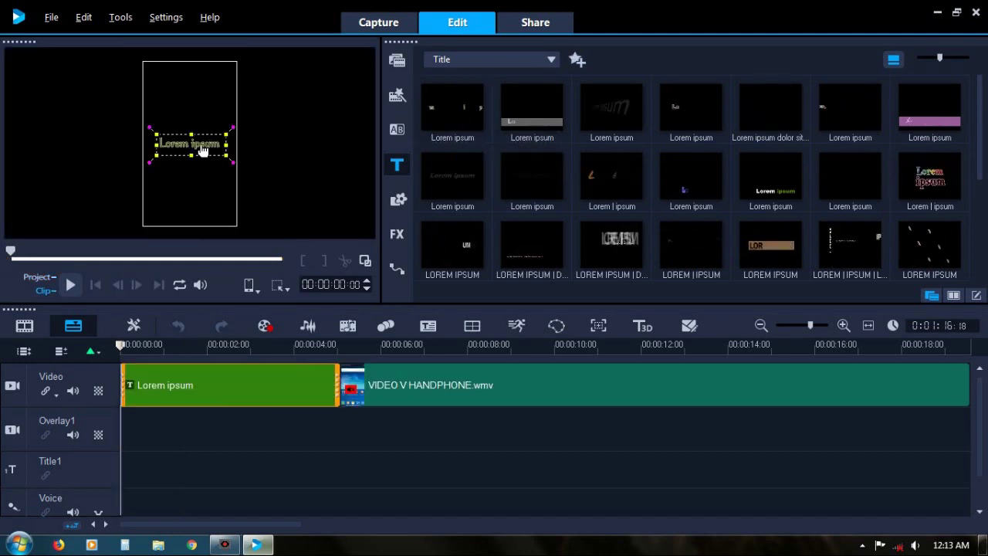
double_click(221, 154)
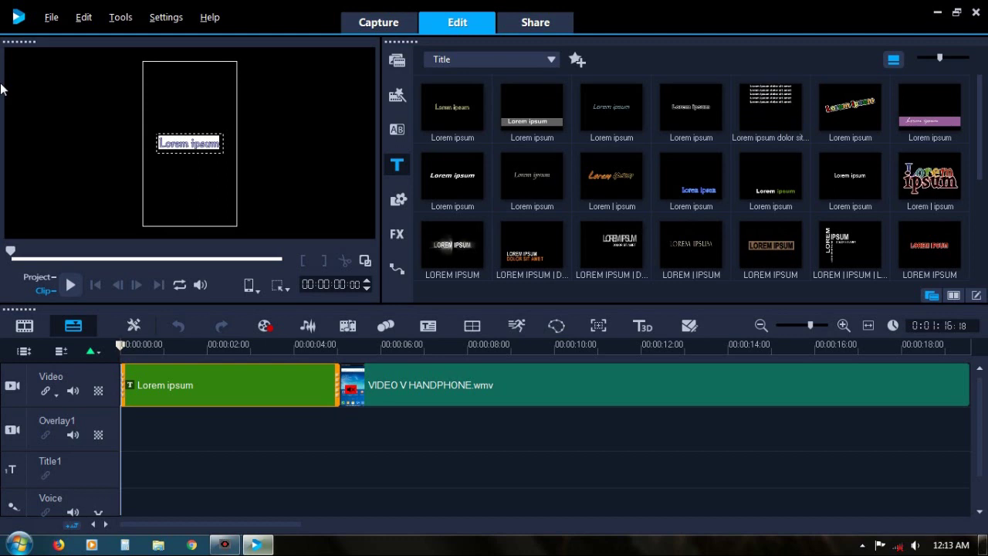
key("Delete")
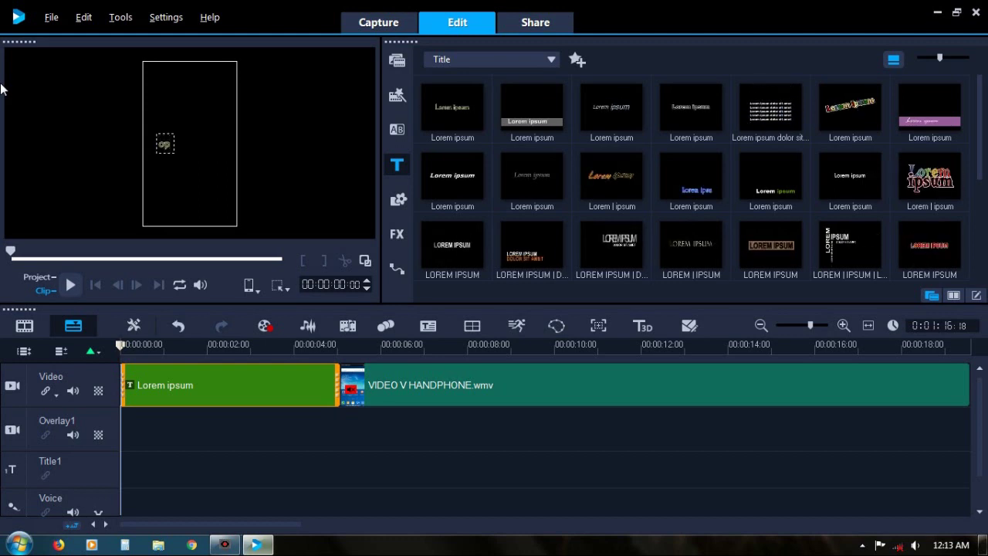
type("og")
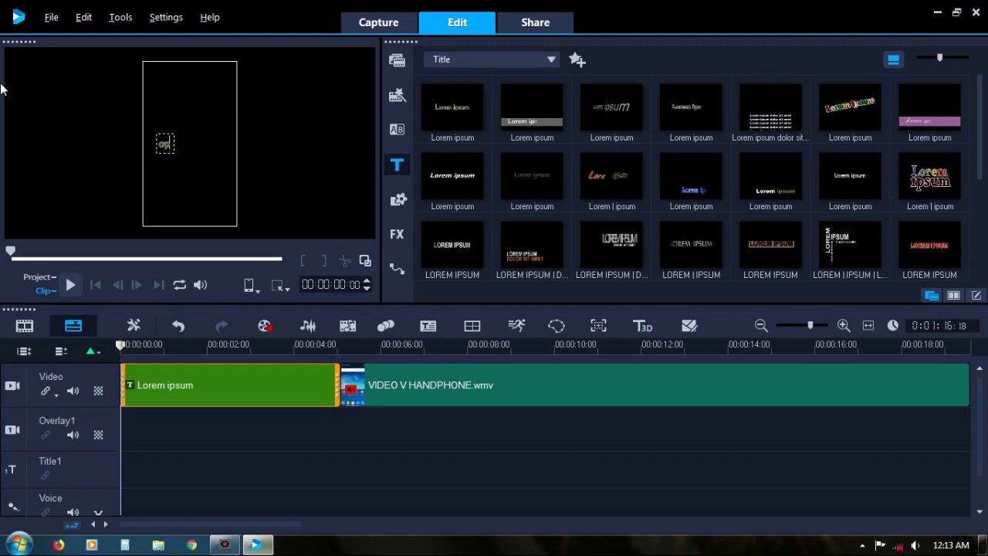
key("BackSpace")
key("BackSpace")
type("o")
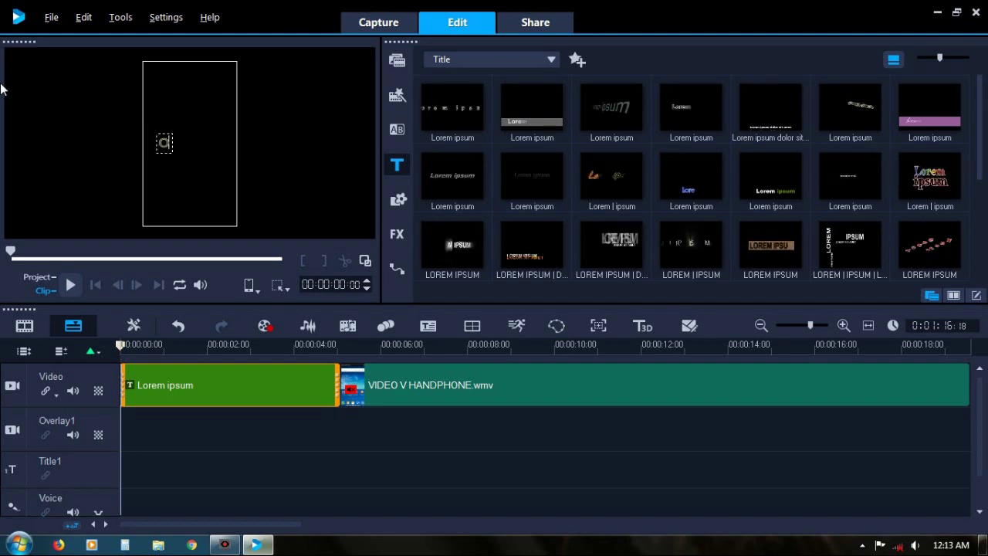
type("PEN")
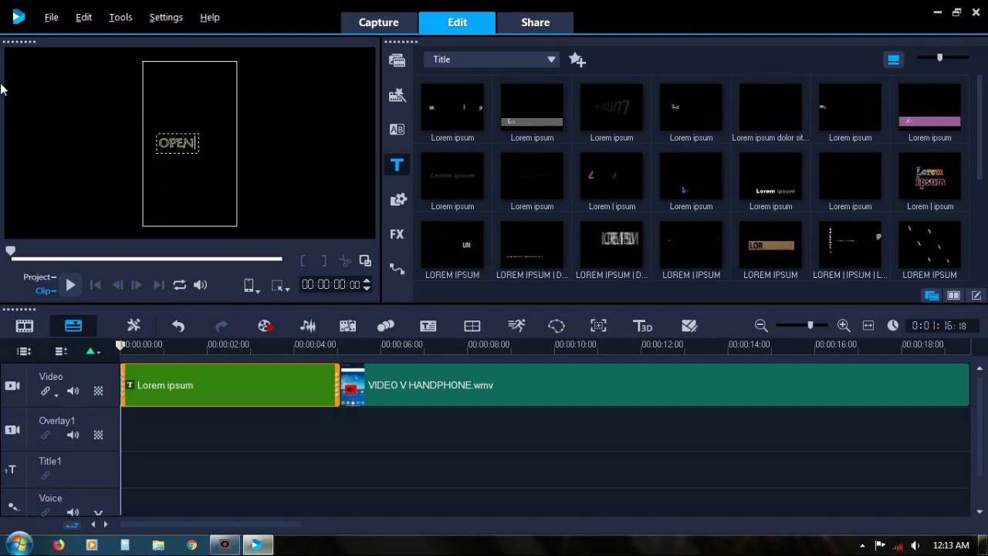
type("ING VE")
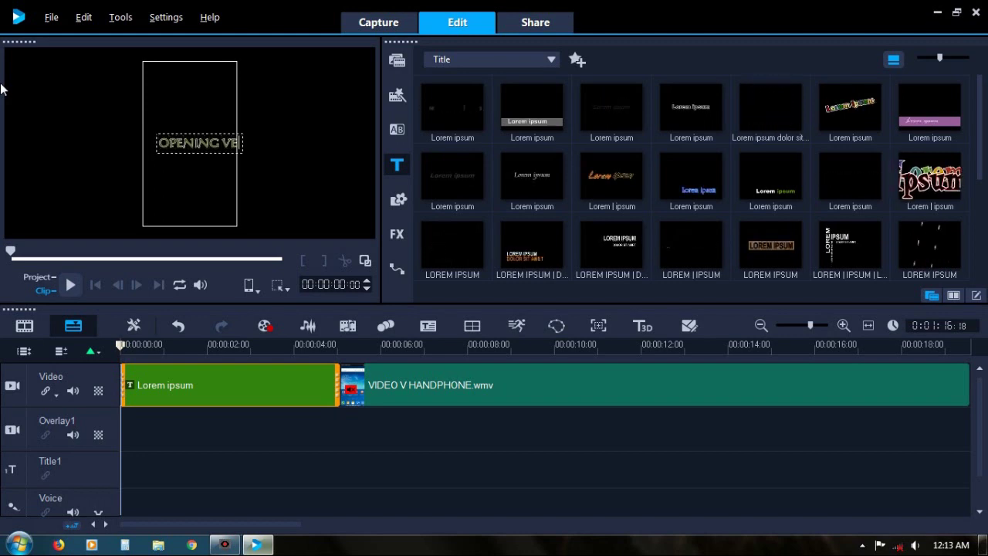
type("RTICAL")
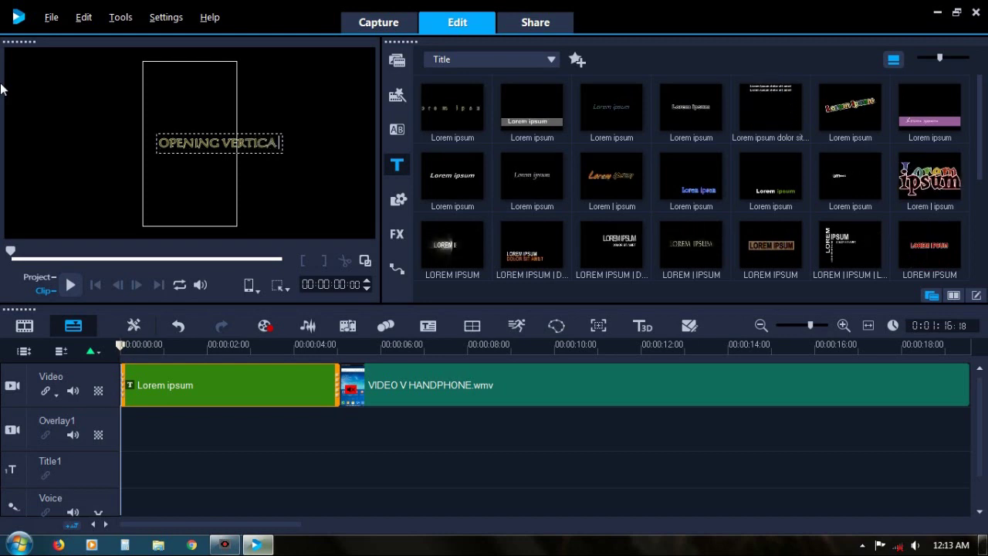
left_click(223, 203)
Step: Move and scale down the OPENING VERTICAL title so it fits within the width of the vertical frame
left_click_drag(265, 141, 248, 146)
left_click(248, 147)
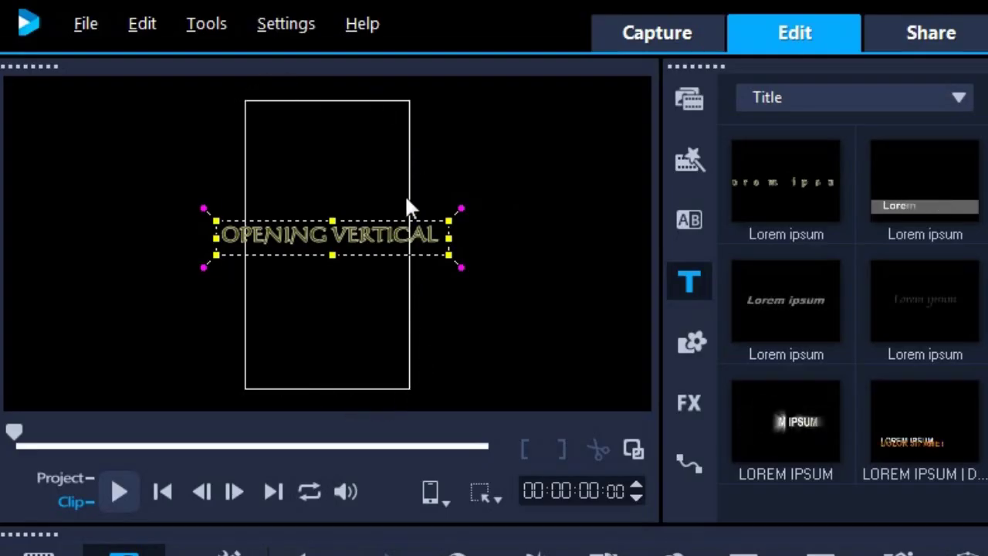
left_click(449, 219)
left_click_drag(449, 219, 407, 224)
left_click_drag(212, 221, 243, 225)
left_click(363, 253)
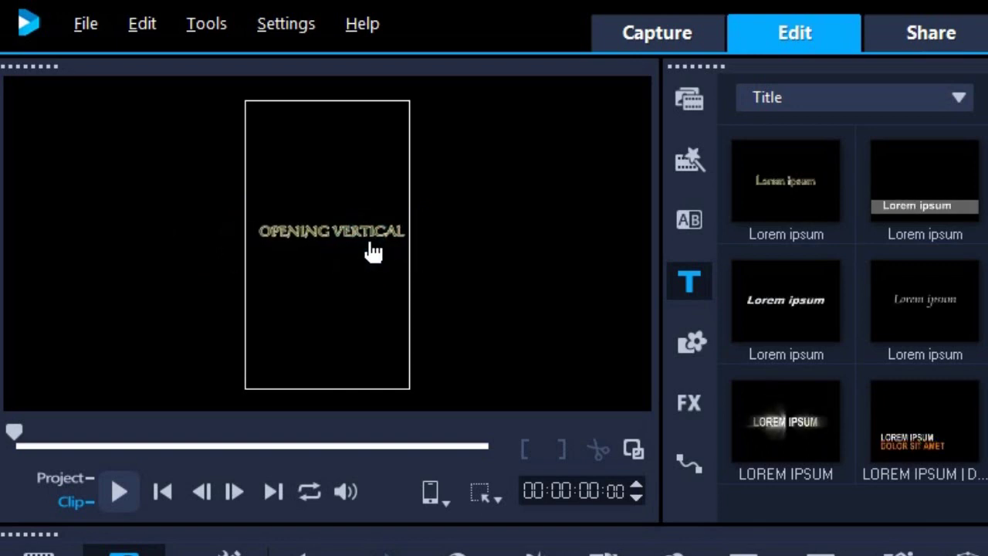
left_click(365, 253)
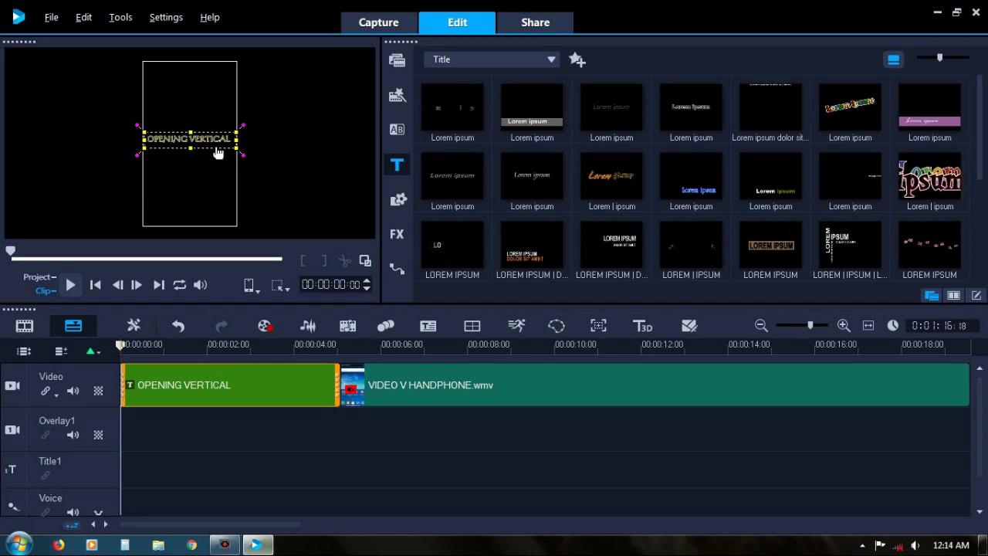
Step: Play the project from the start to preview the opening title
left_click(288, 436)
left_click(70, 285)
left_click(129, 355)
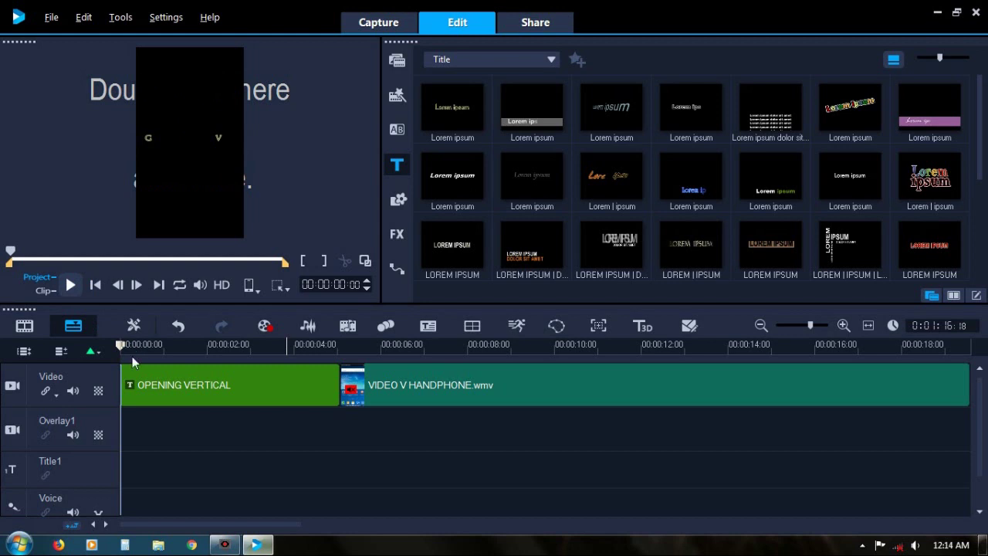
key("space")
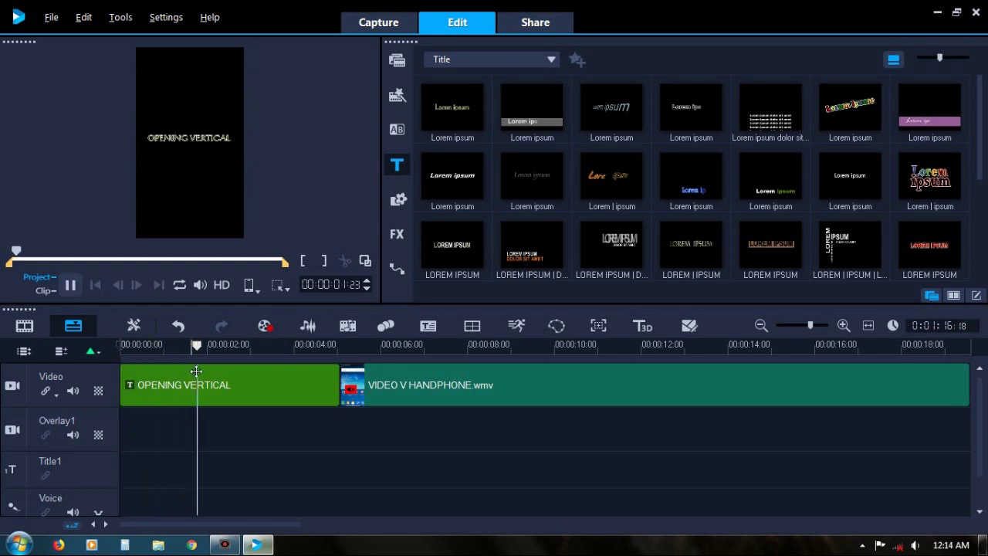
Step: Add the bold white LOREM IPSUM title preset to the Overlay1 track at about the 11-second mark
left_click(313, 429)
mouse_move(235, 526)
left_mouse_down()
mouse_move(311, 526)
mouse_move(231, 525)
left_mouse_up()
left_click_drag(469, 254, 595, 429)
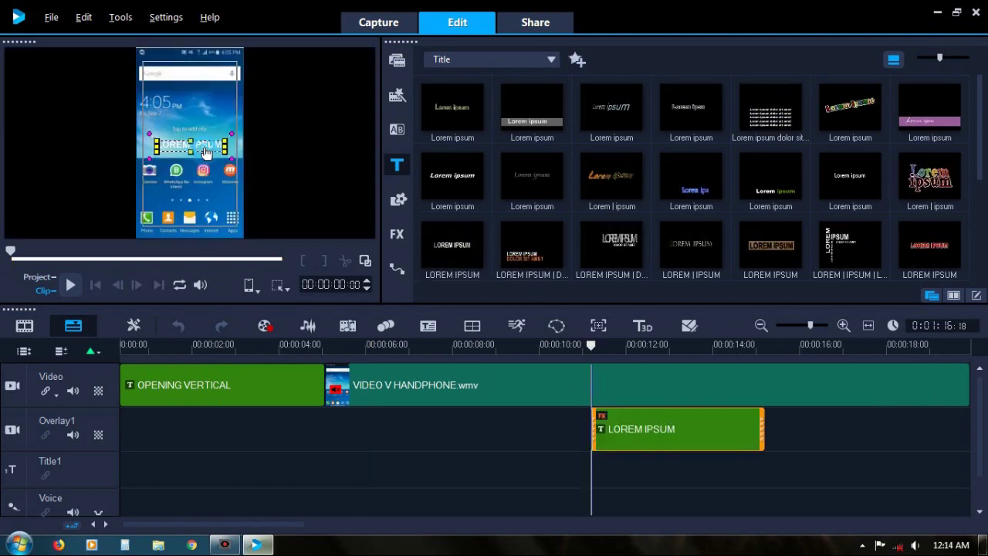
Step: Replace the overlay title's text with SELAMAT MENONTON and shift it to sit within the phone frame
type("SEL")
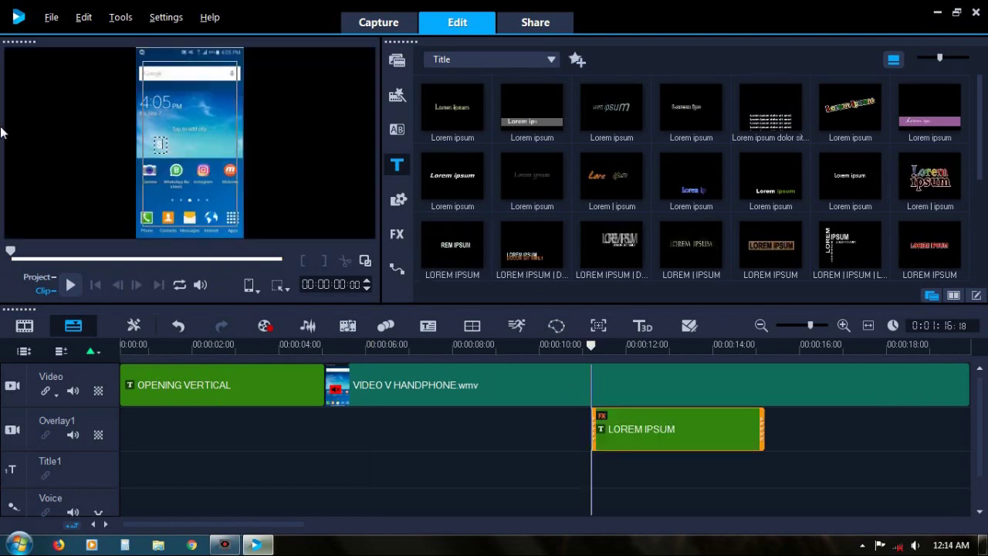
type("AMAT")
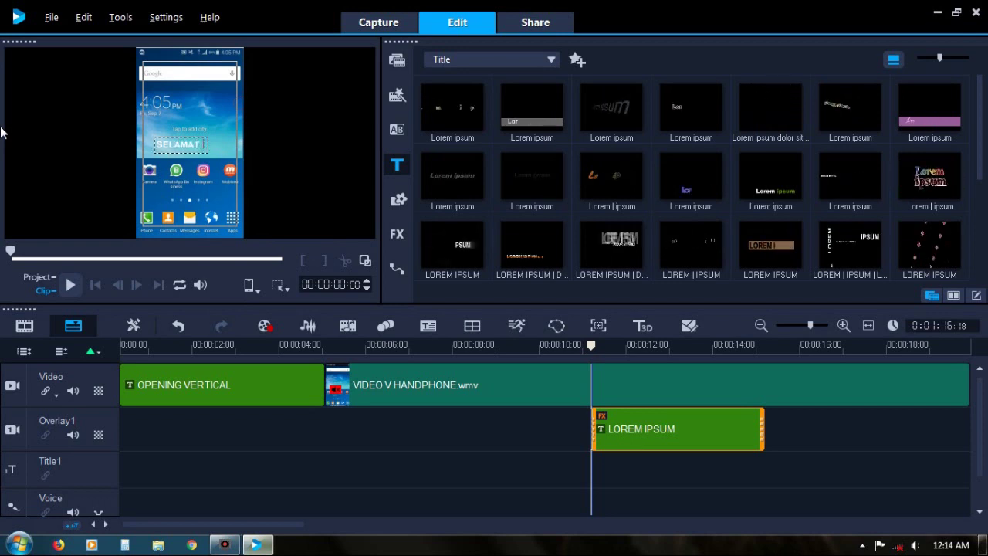
type(" MENO")
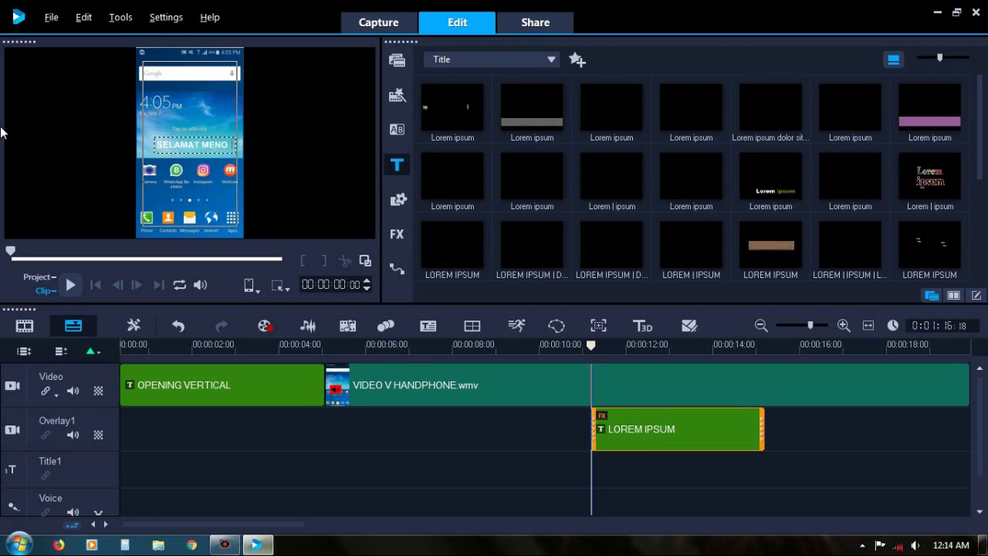
type("NTON")
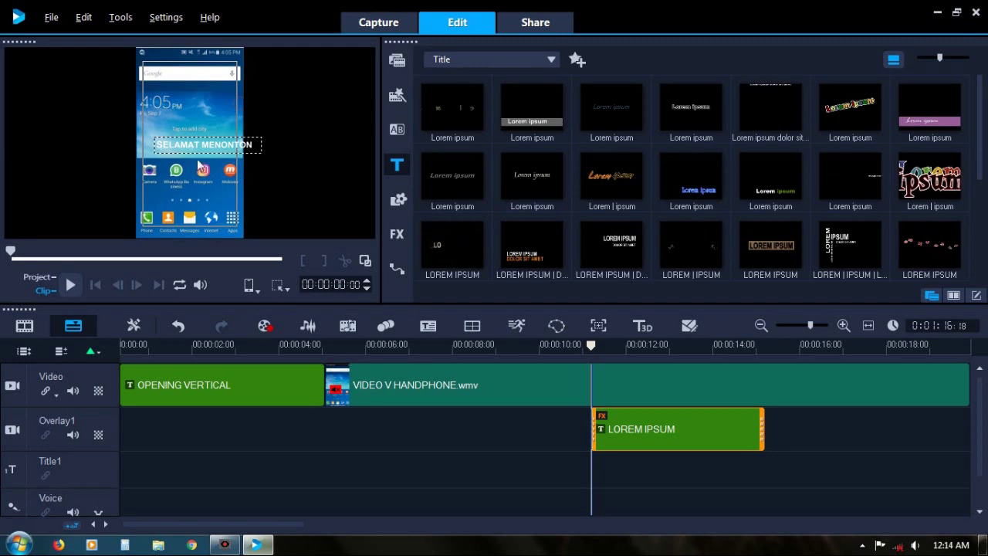
left_click(254, 147)
left_click_drag(203, 153, 204, 153)
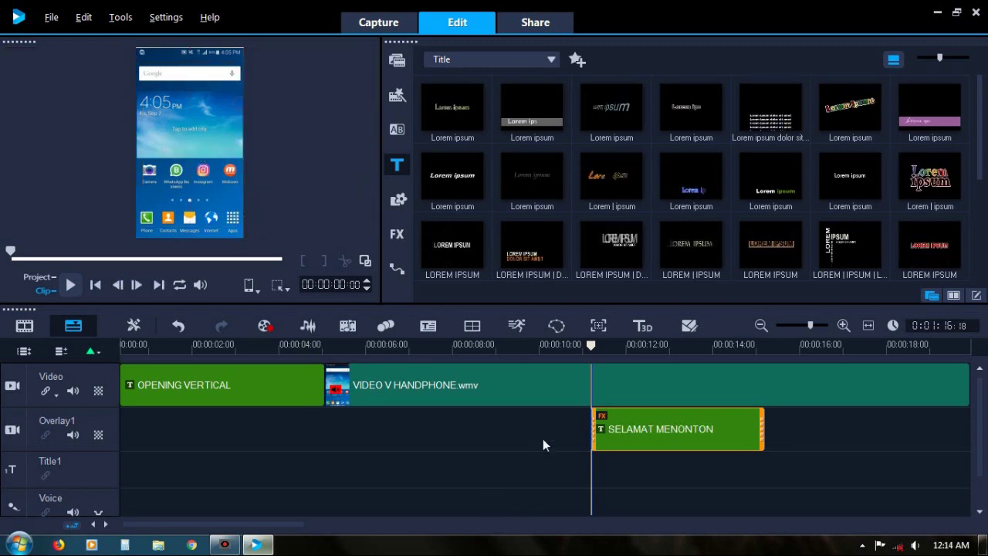
Step: Preview the SELAMAT MENONTON title and scale it down slightly to fit the frame width
left_click(543, 439)
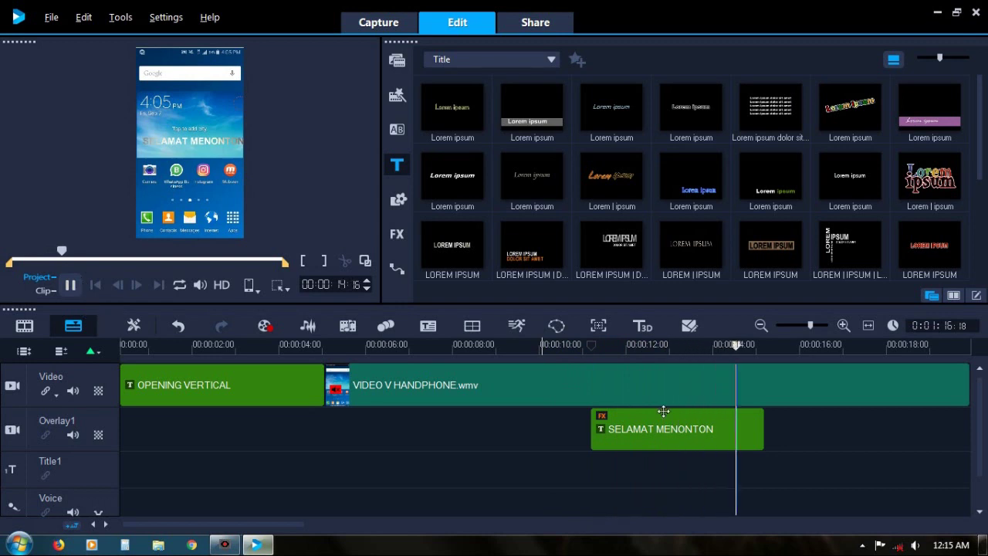
left_click(647, 428)
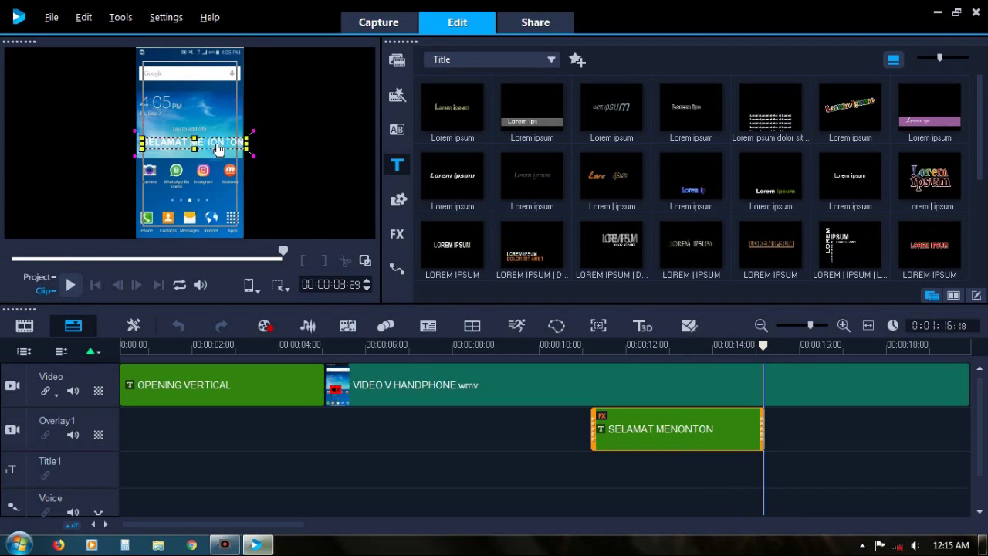
mouse_move(249, 151)
left_mouse_down()
mouse_move(243, 146)
mouse_move(244, 156)
left_mouse_up()
left_click(558, 434)
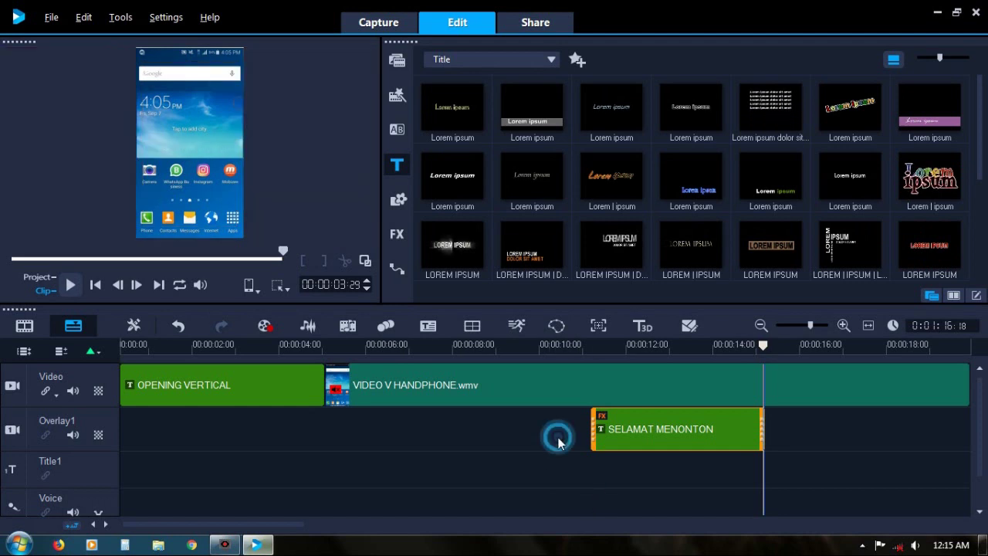
left_click_drag(236, 523, 489, 526)
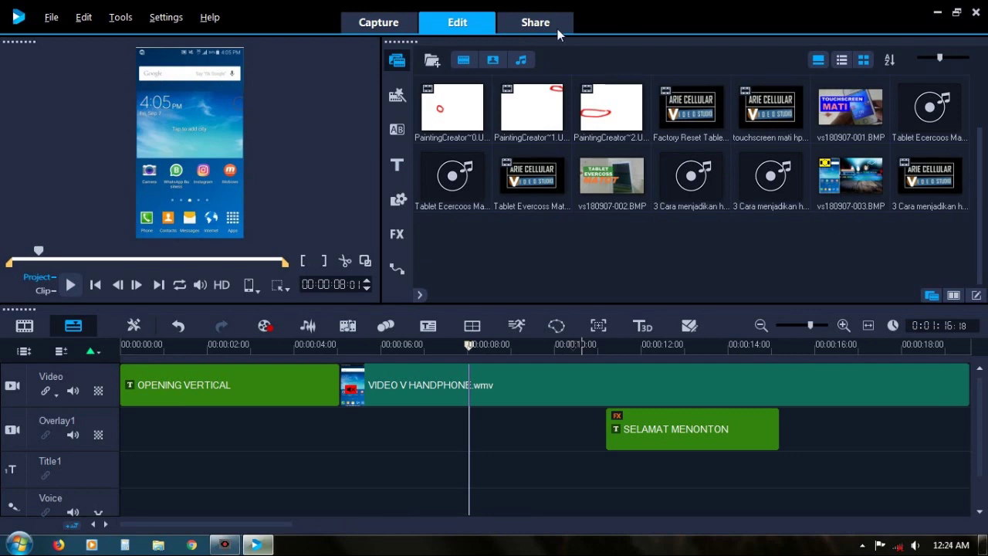
Step: Open the video export settings and choose the MPEG-4 AVC (720 x 480, 30p, 2.5Mbps) profile for the MPEG-4 format
left_click(553, 26)
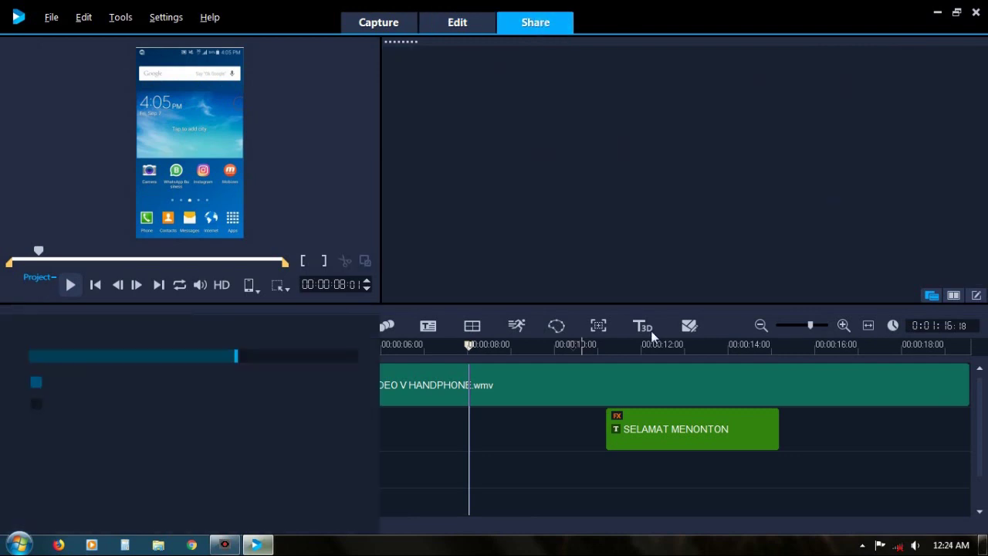
left_click(832, 207)
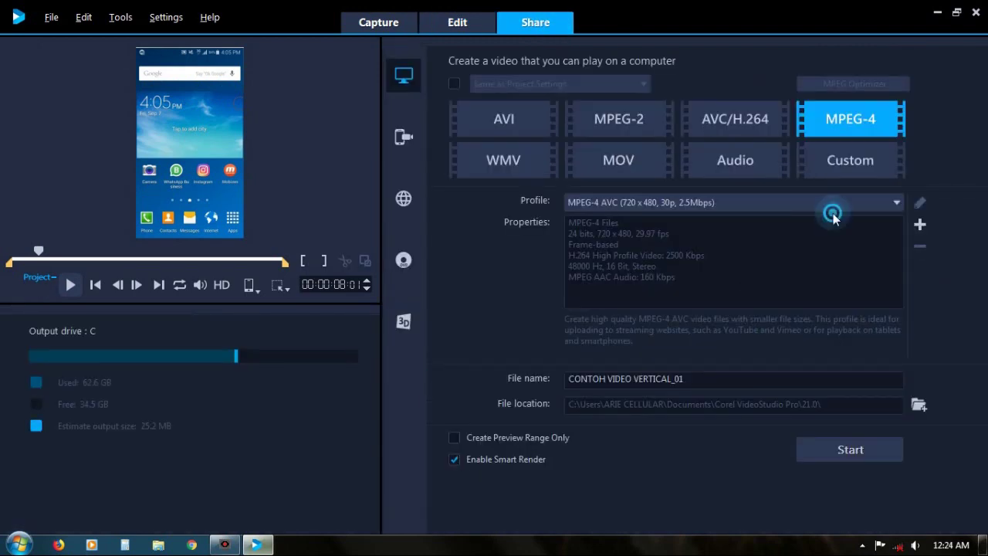
left_click(832, 207)
left_click(744, 205)
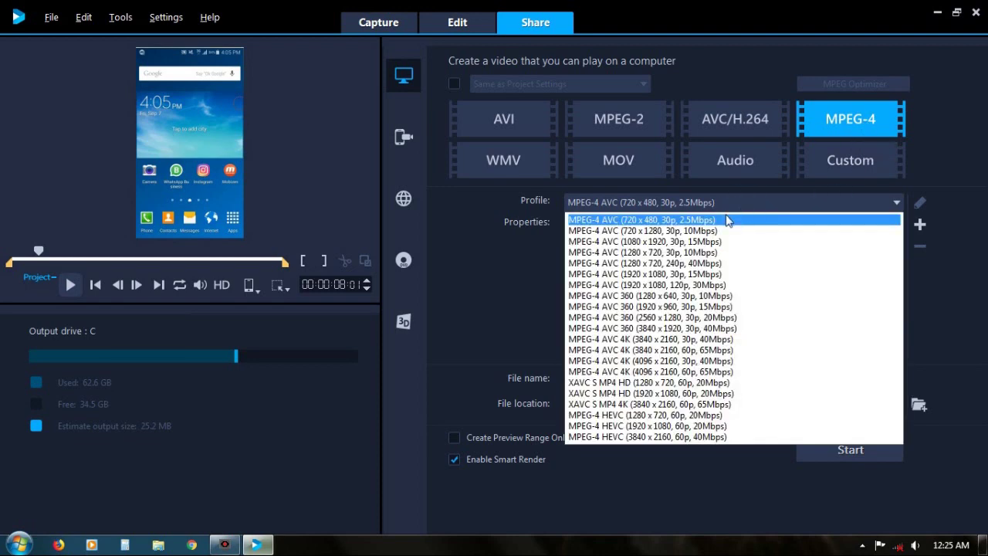
left_click(727, 220)
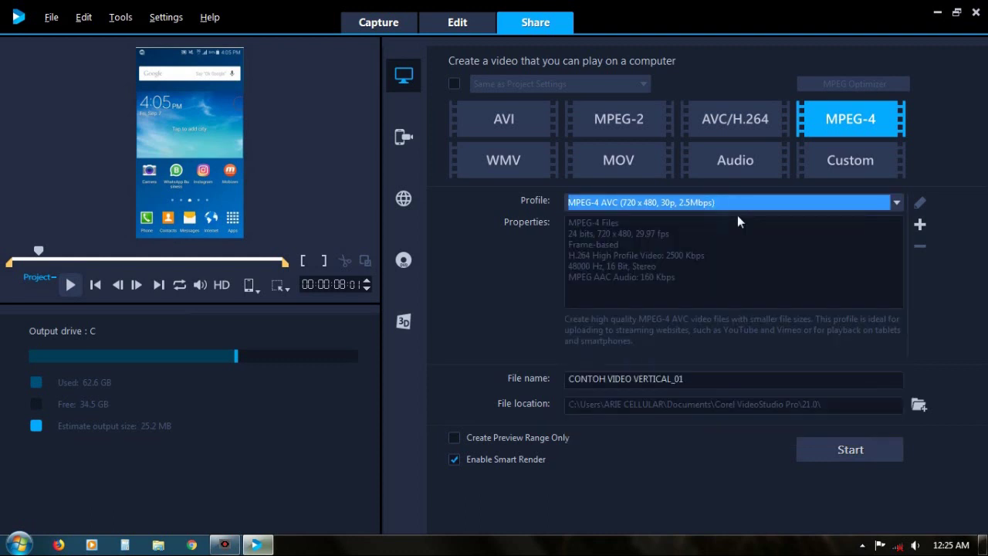
Step: Start a custom export profile based on the chosen one and name it MPEG-4 AVC SET VIDEO VERTICAL
left_click(918, 227)
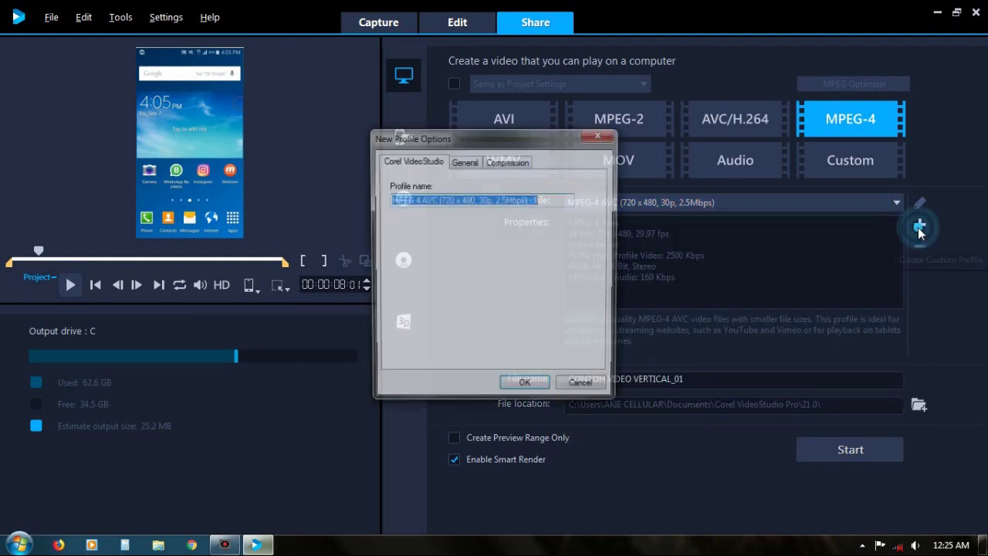
left_click_drag(551, 200, 435, 201)
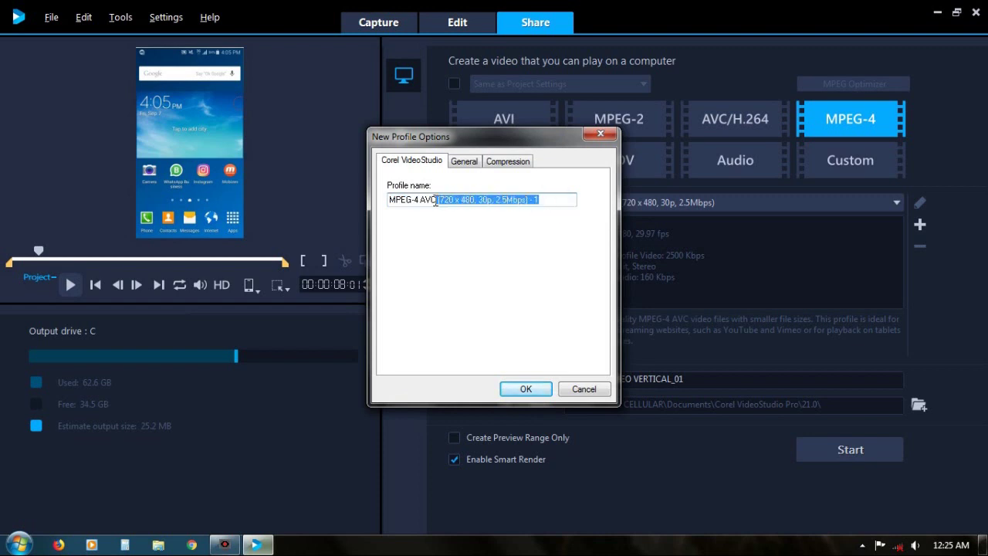
type("SE")
key("BackSpace")
key("BackSpace")
type("SET ")
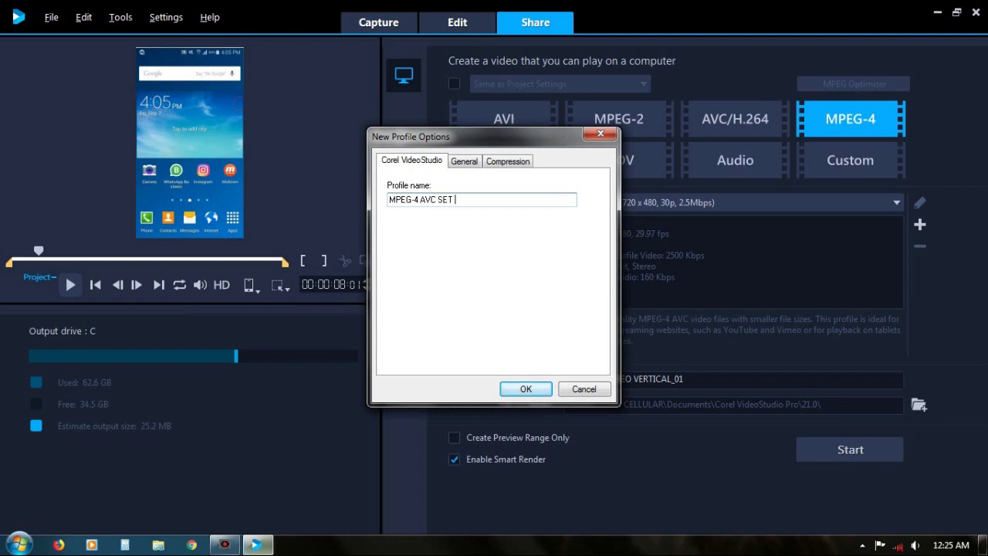
type("VIDEO VERTICAL")
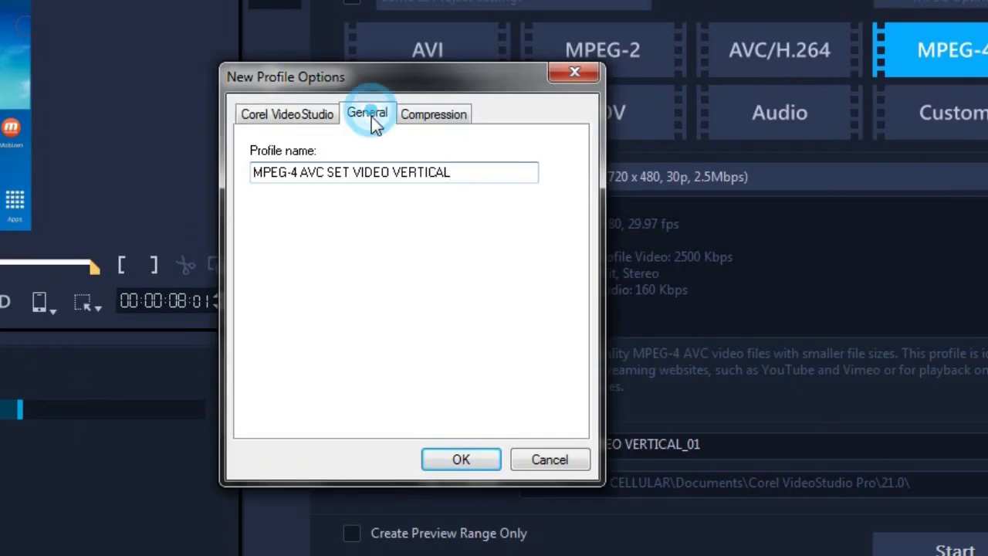
Step: Set the new profile's display aspect ratio to Custom and its standard frame size to 360 x 640, and save the profile
left_click(475, 158)
left_click_drag(423, 74, 498, 15)
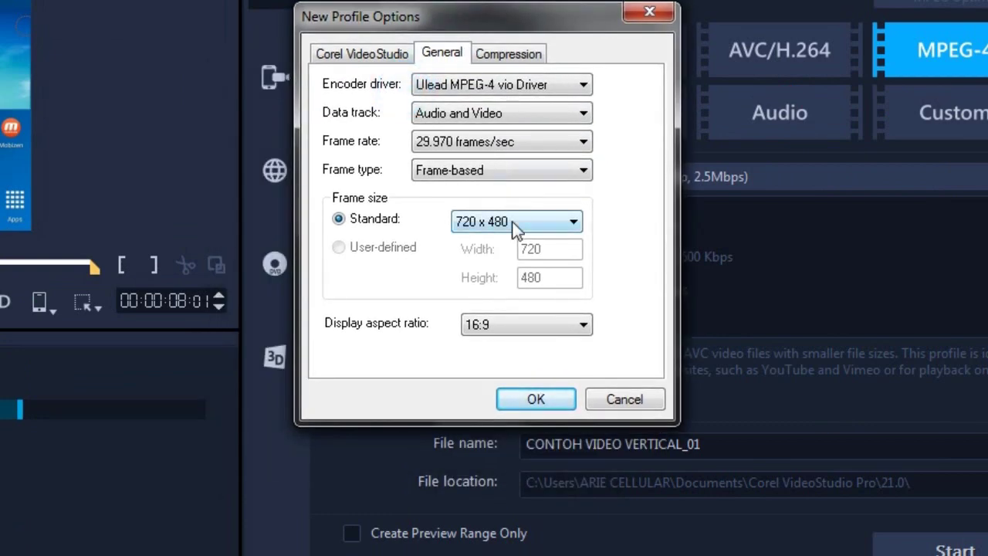
left_click(516, 325)
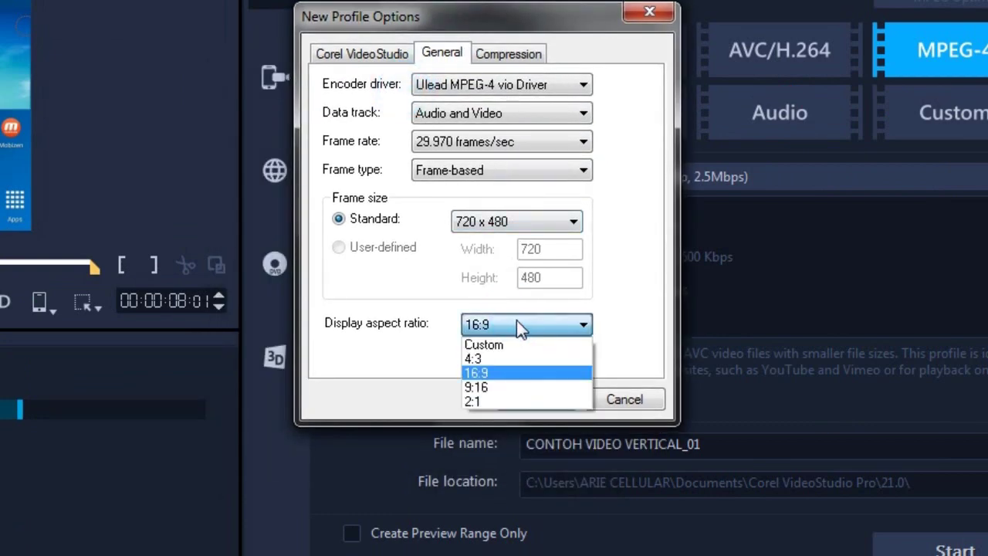
left_click(522, 345)
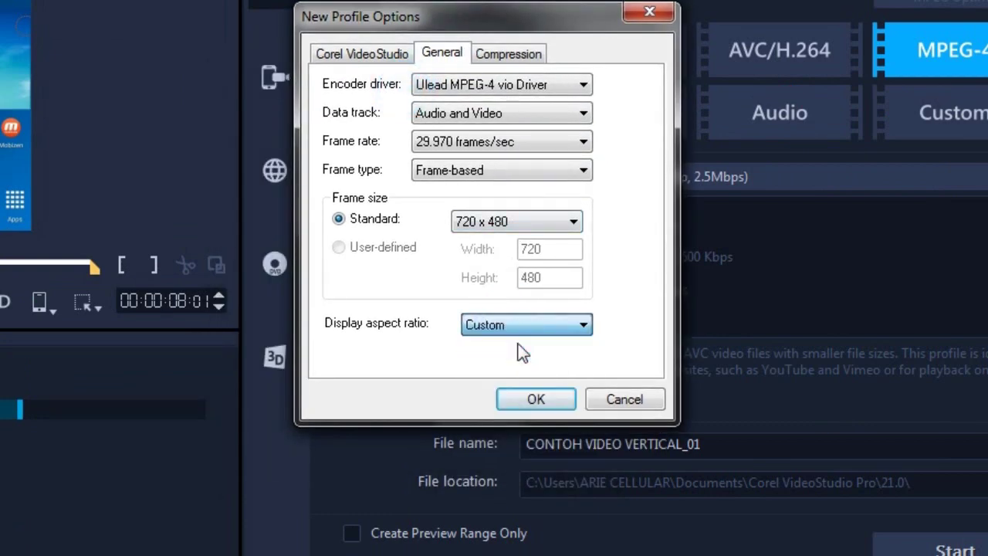
left_click(500, 222)
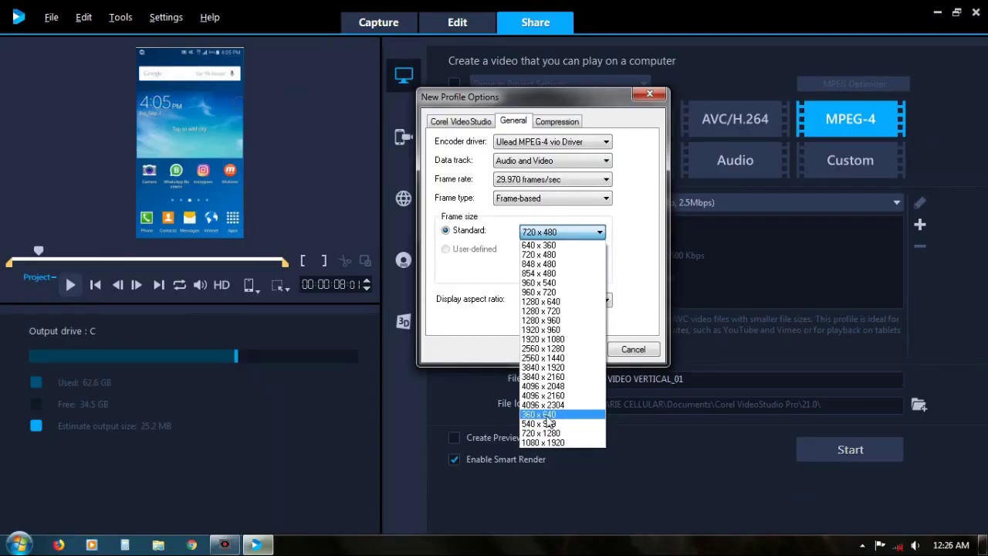
left_click(546, 417)
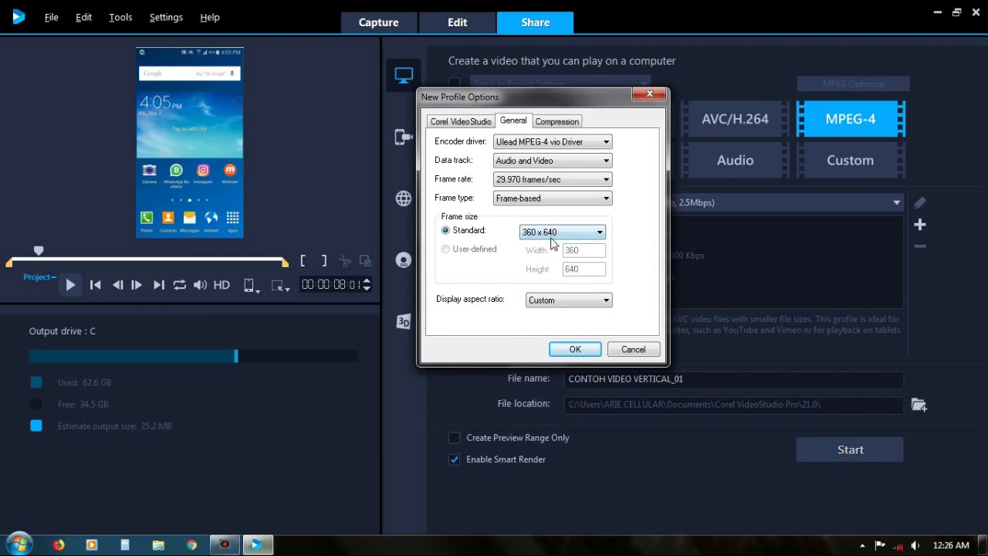
left_click(575, 350)
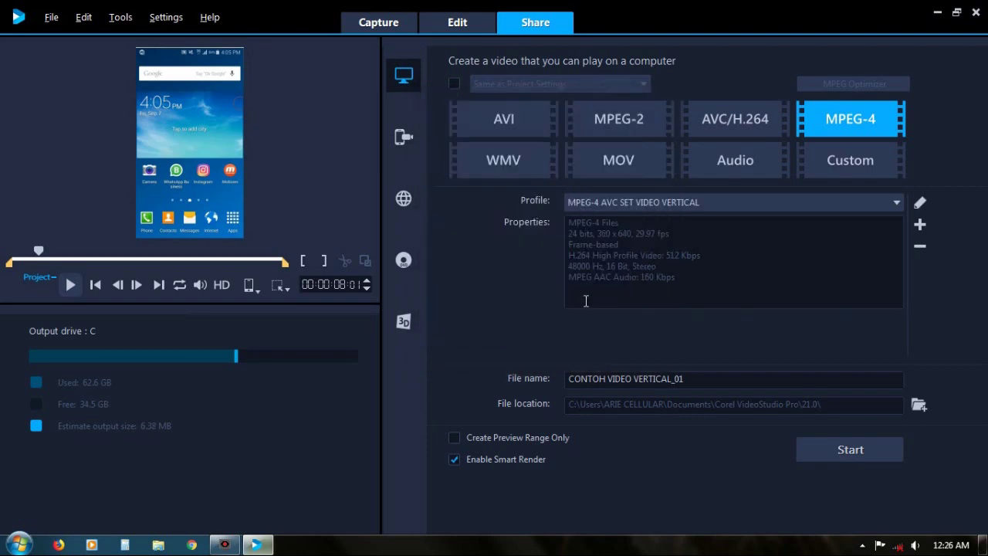
Step: Remove the _01 suffix so the output file is named CONTOH VIDEO VERTICAL, and render the video
left_click_drag(667, 378, 701, 376)
key("BackSpace")
left_click(678, 380)
left_click(841, 451)
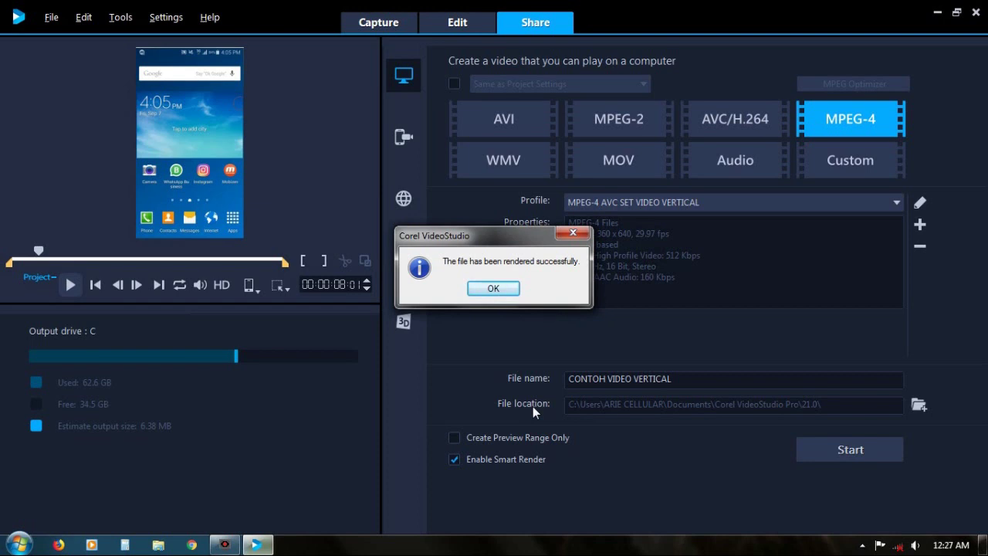
left_click(496, 292)
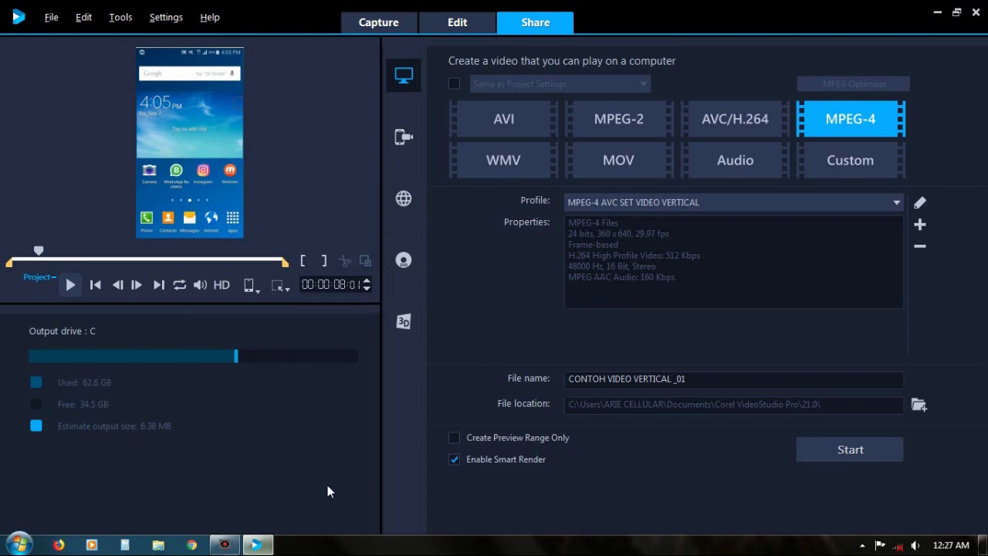
Step: Switch to Windows Explorer and open the 21.0 folder inside Corel VideoStudio Pro in the Documents library
left_click(159, 545)
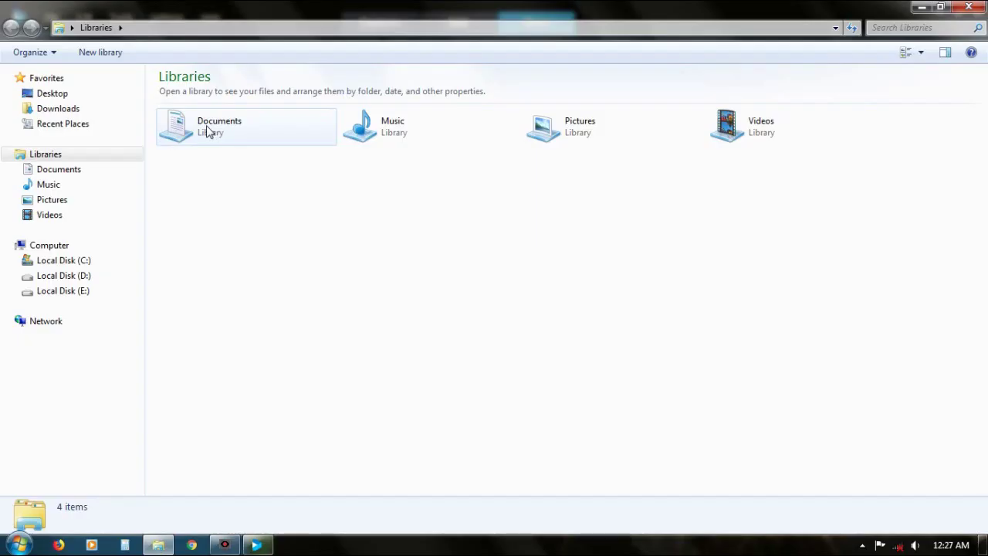
left_click(232, 136)
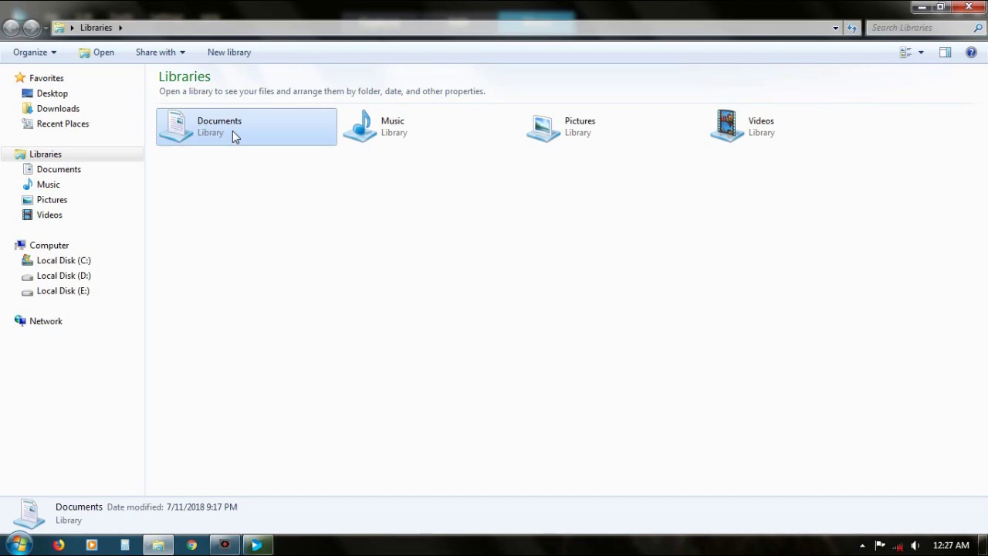
double_click(222, 136)
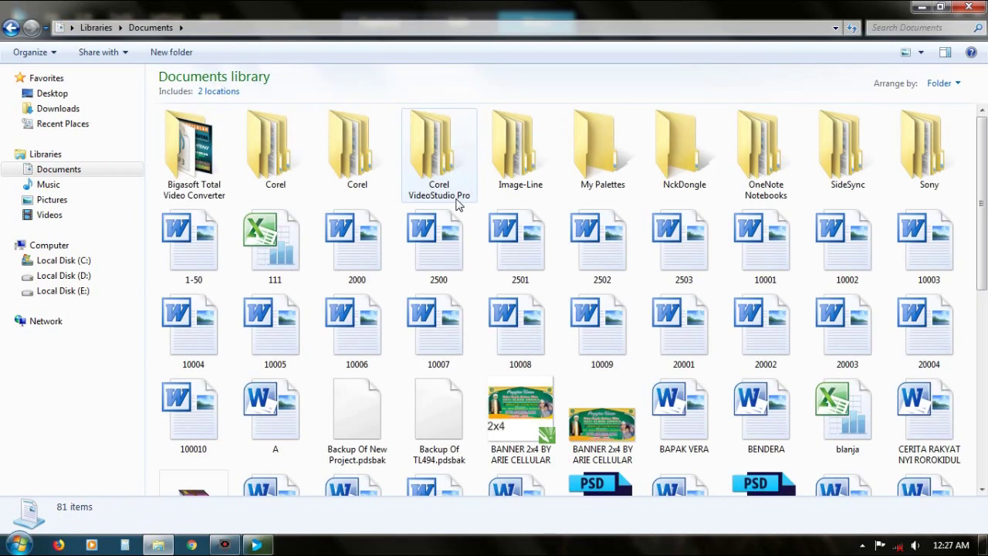
double_click(457, 202)
double_click(214, 159)
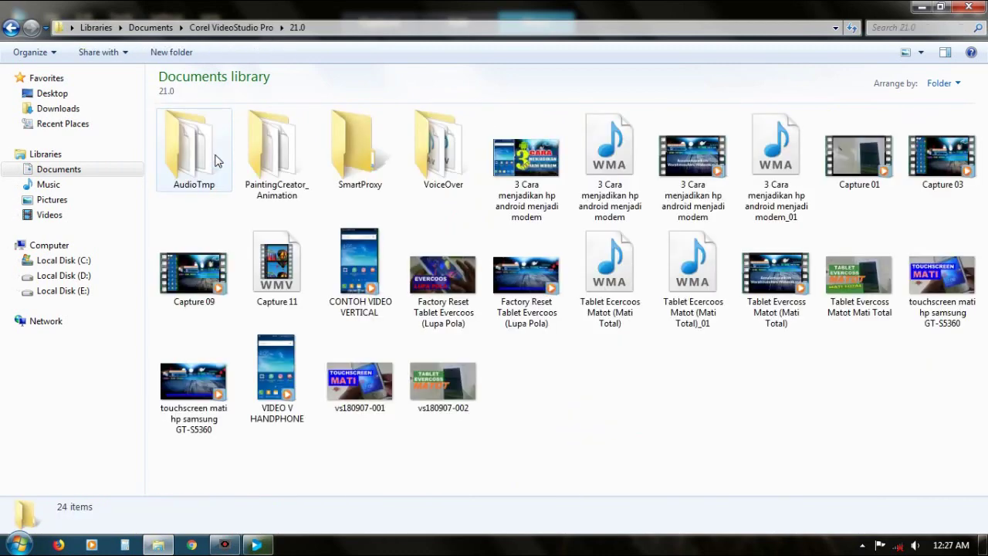
Step: Play the exported CONTOH VIDEO VERTICAL file to check its vertical format, and close the player
left_click(338, 278)
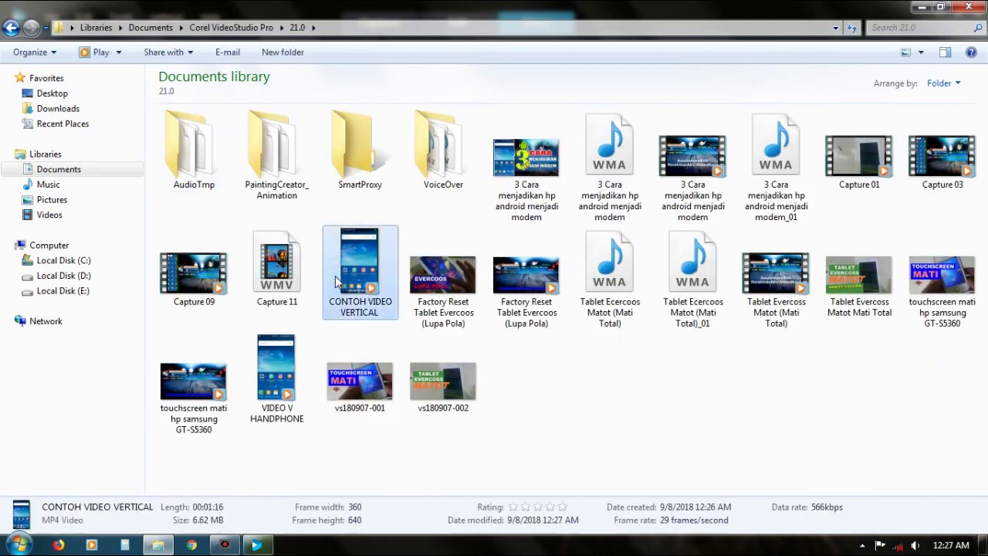
double_click(375, 310)
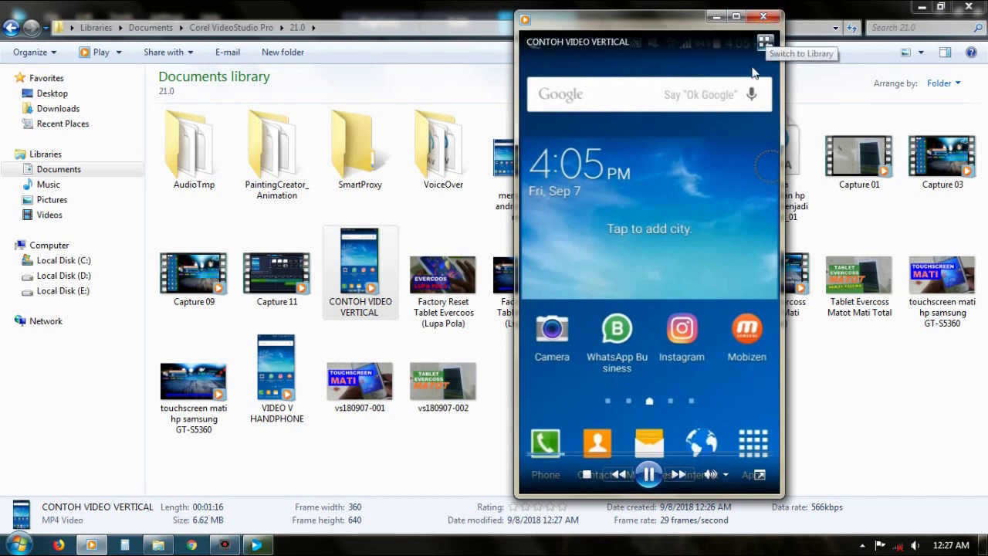
left_click(764, 17)
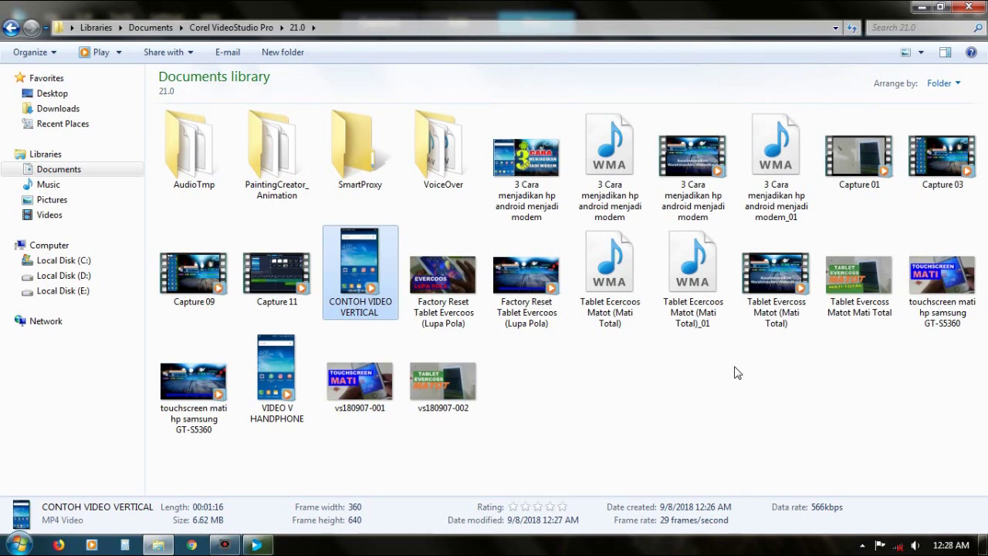
Step: Play the Tablet Evercoss Matot (Mati Total) video for comparison, close the player, and select CONTOH VIDEO VERTICAL again
left_click(770, 319)
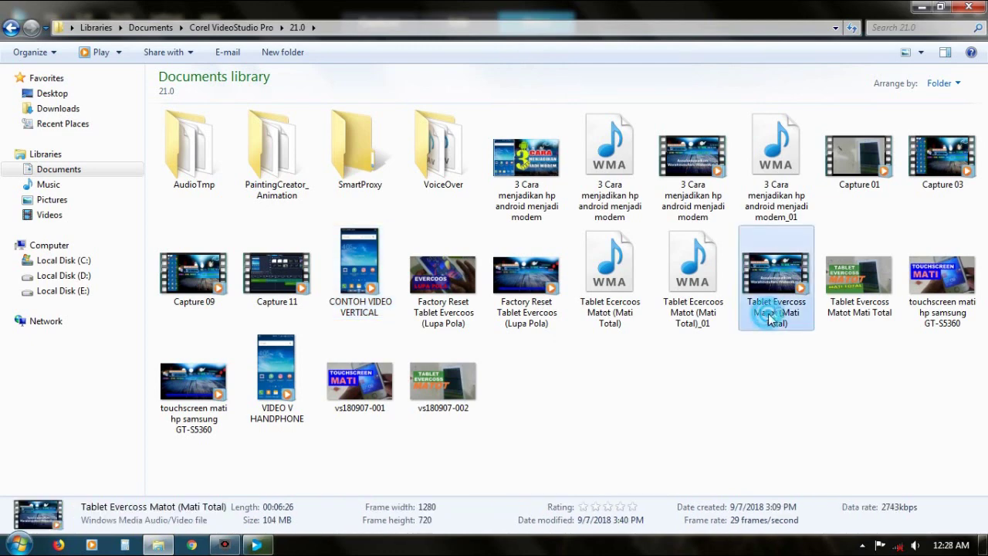
double_click(770, 319)
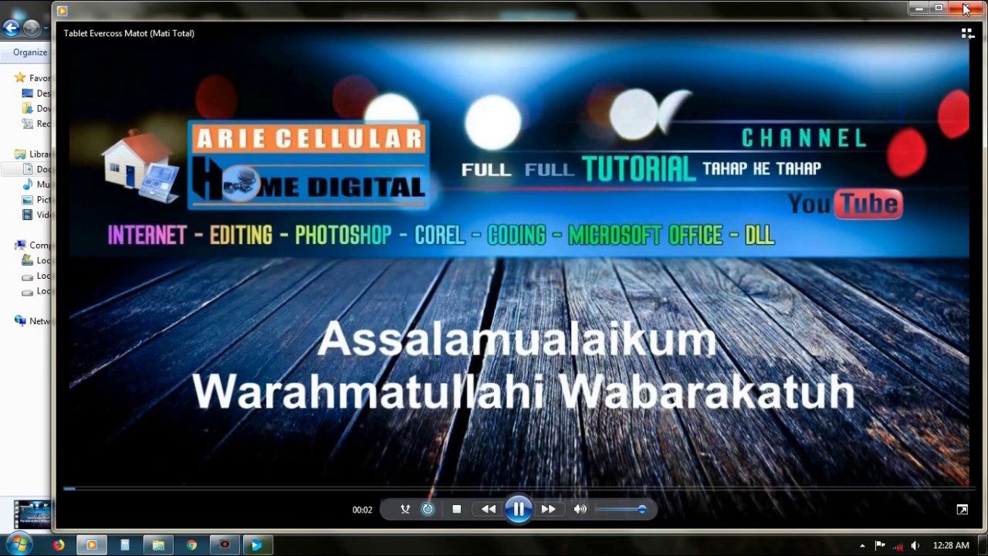
left_click(966, 8)
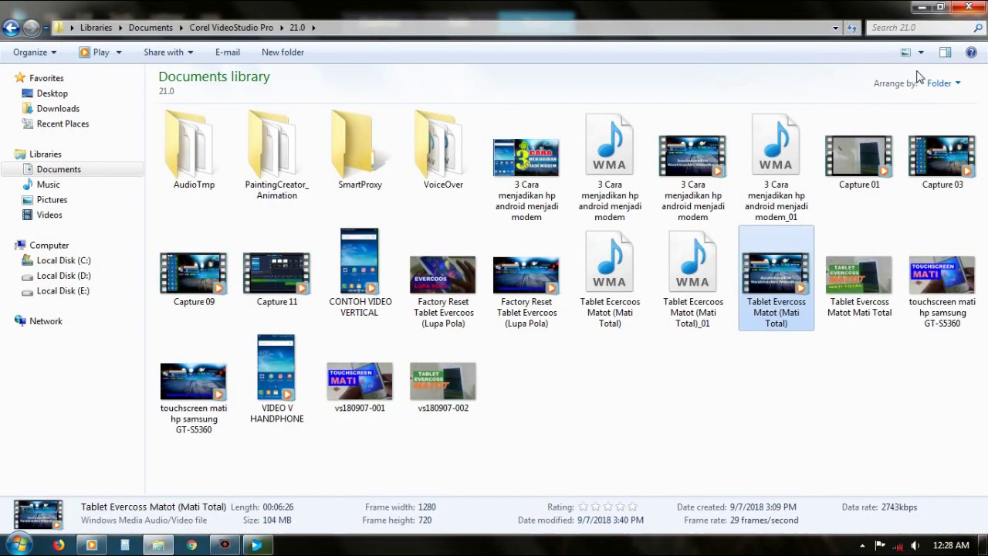
left_click(359, 270)
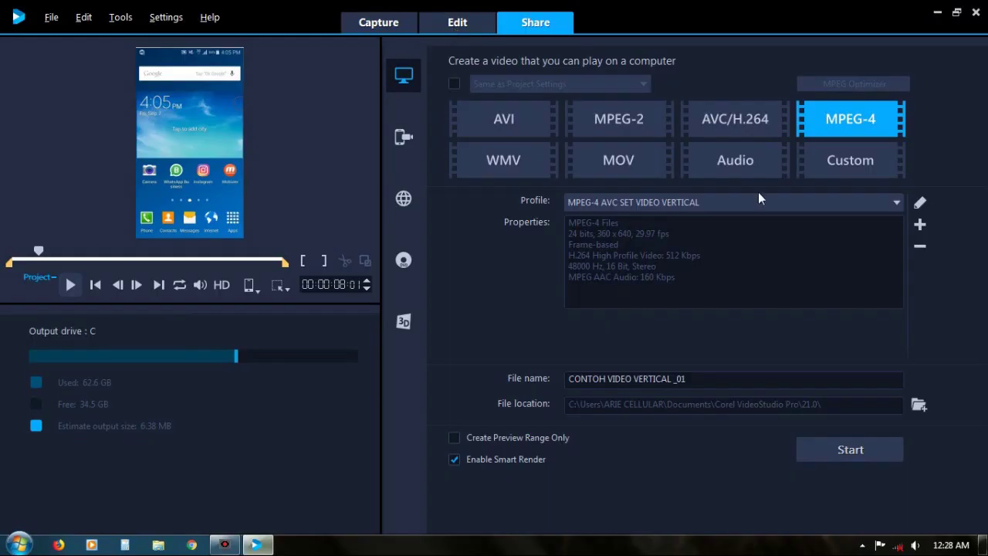
Step: Back in Corel VideoStudio, review the general settings and frame size of the MPEG-4 AVC SET VIDEO VERTICAL profile, and minimize the program
left_click(919, 202)
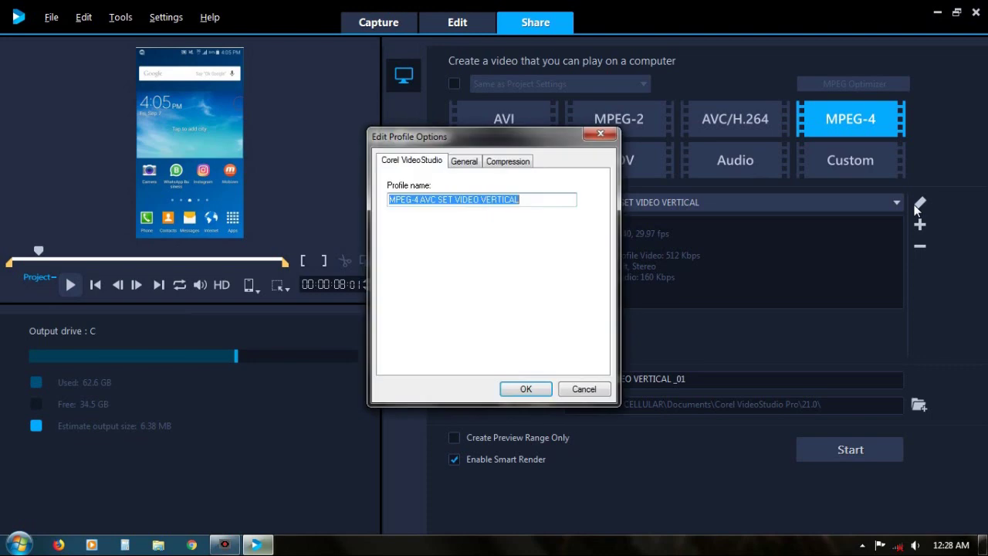
left_click(464, 161)
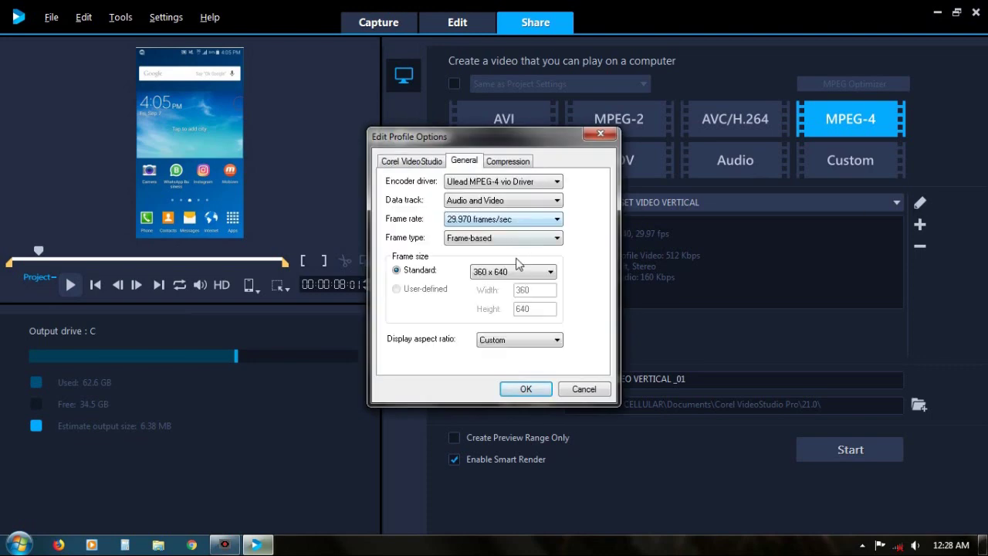
left_click(516, 267)
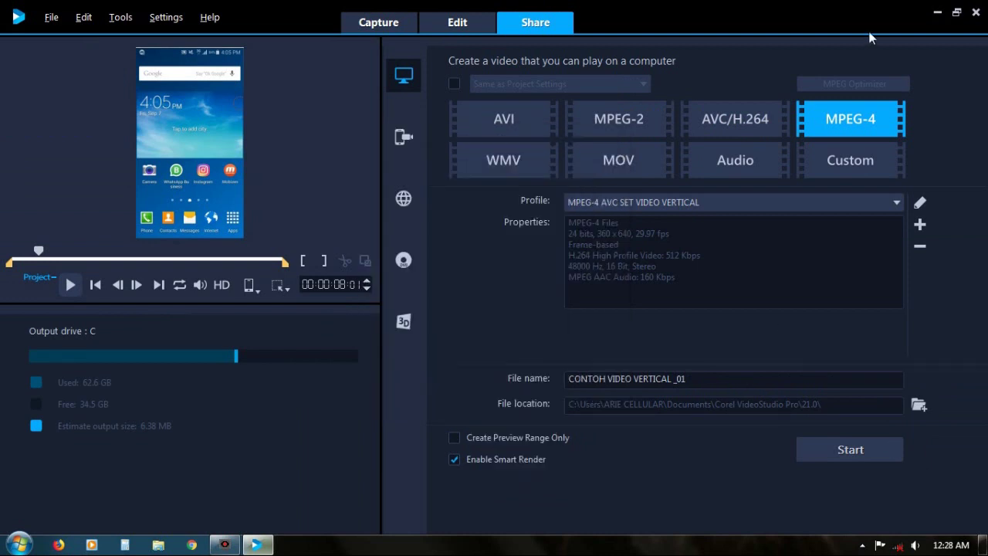
left_click(938, 14)
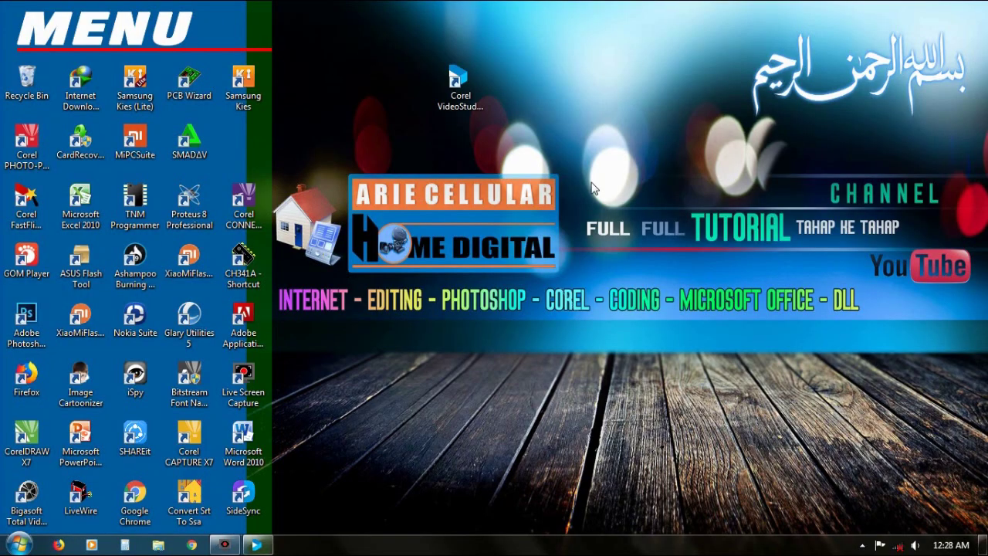